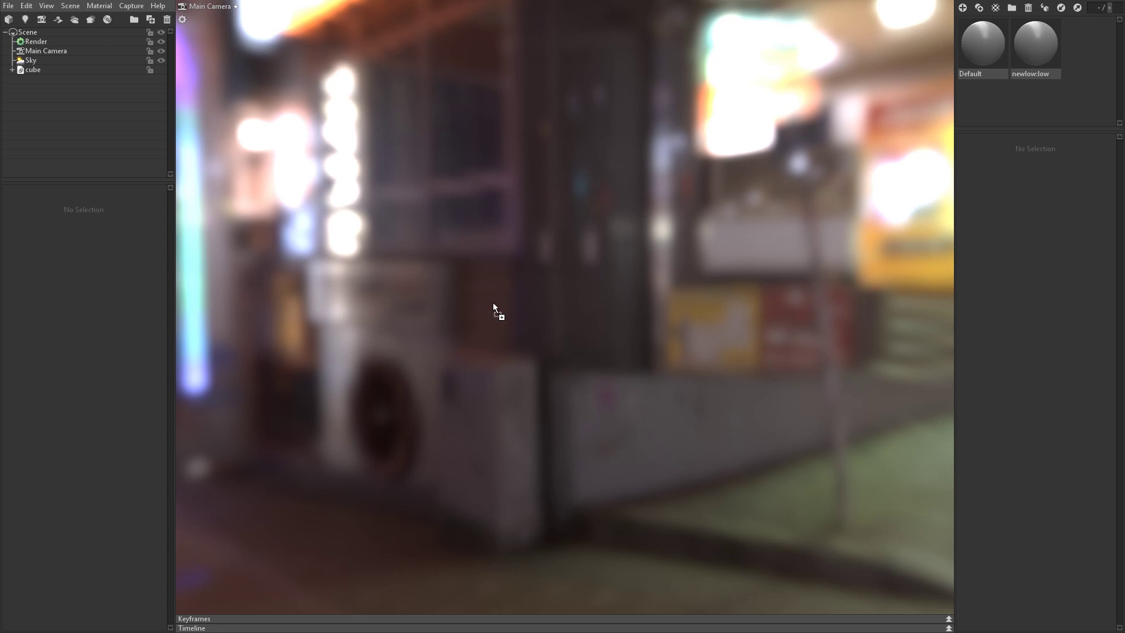
# - Load the diving helmet .obj into the night-street scene and inspect helmet and newlow:Mesh
pyautogui.moveTo(510, 299); pyautogui.dragTo(510, 301)
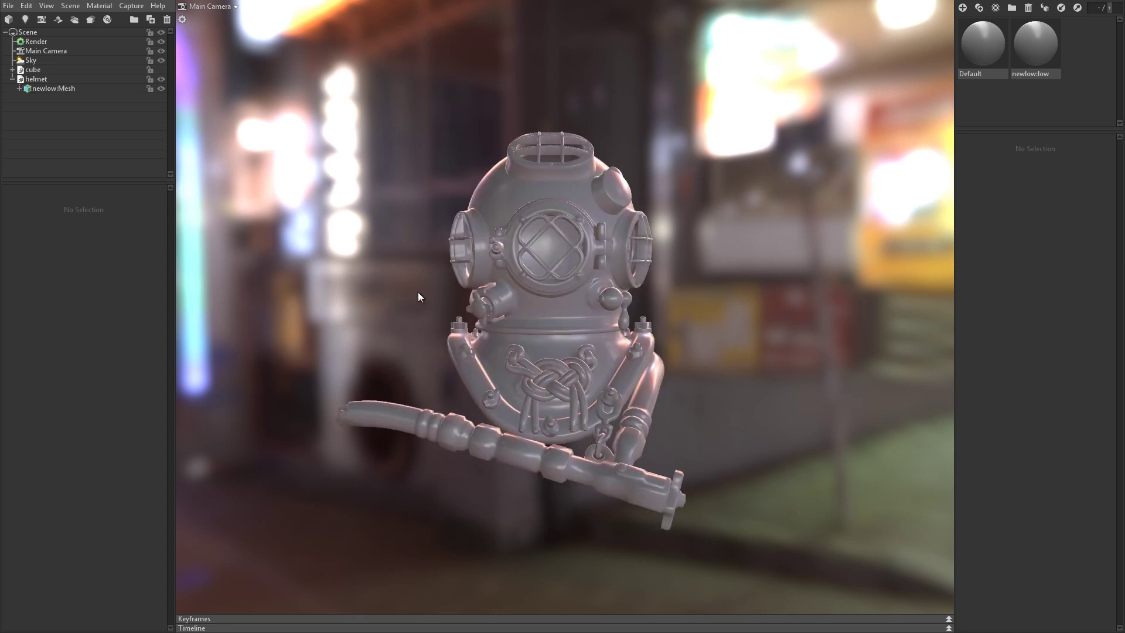
pyautogui.click(41, 80)
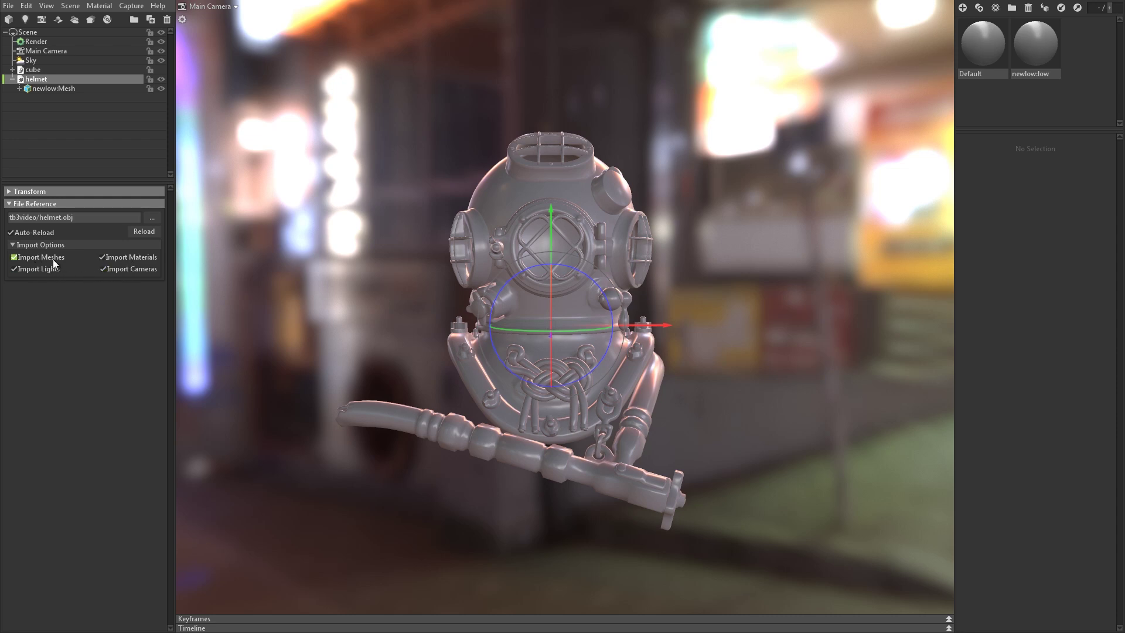
pyautogui.click(66, 89)
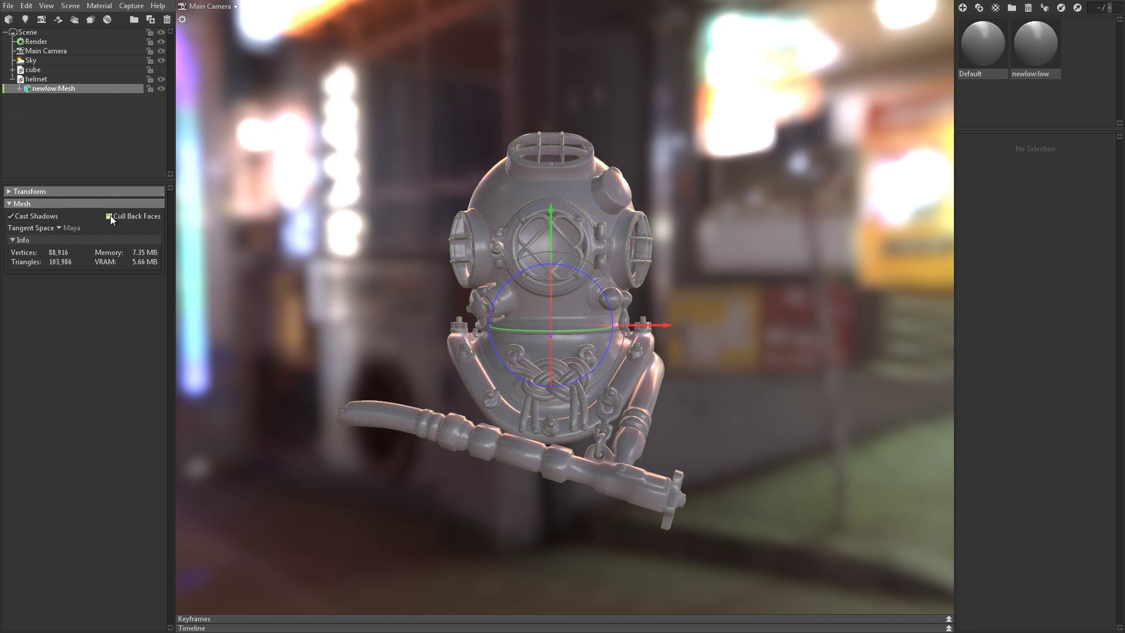
pyautogui.click(59, 227)
# - Leave Tangent Space unchanged and review the Main Camera and Render settings
pyautogui.click(58, 227)
pyautogui.click(185, 7)
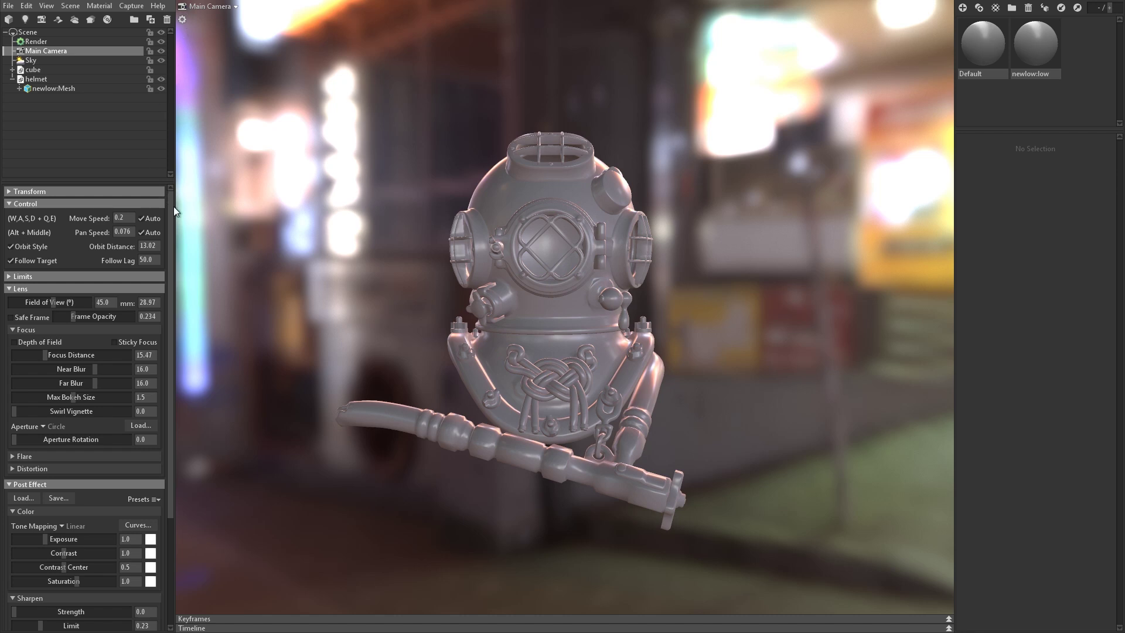
pyautogui.moveTo(173, 206)
pyautogui.mouseDown()
pyautogui.moveTo(164, 325)
pyautogui.moveTo(175, 198)
pyautogui.mouseUp()
pyautogui.click(184, 20)
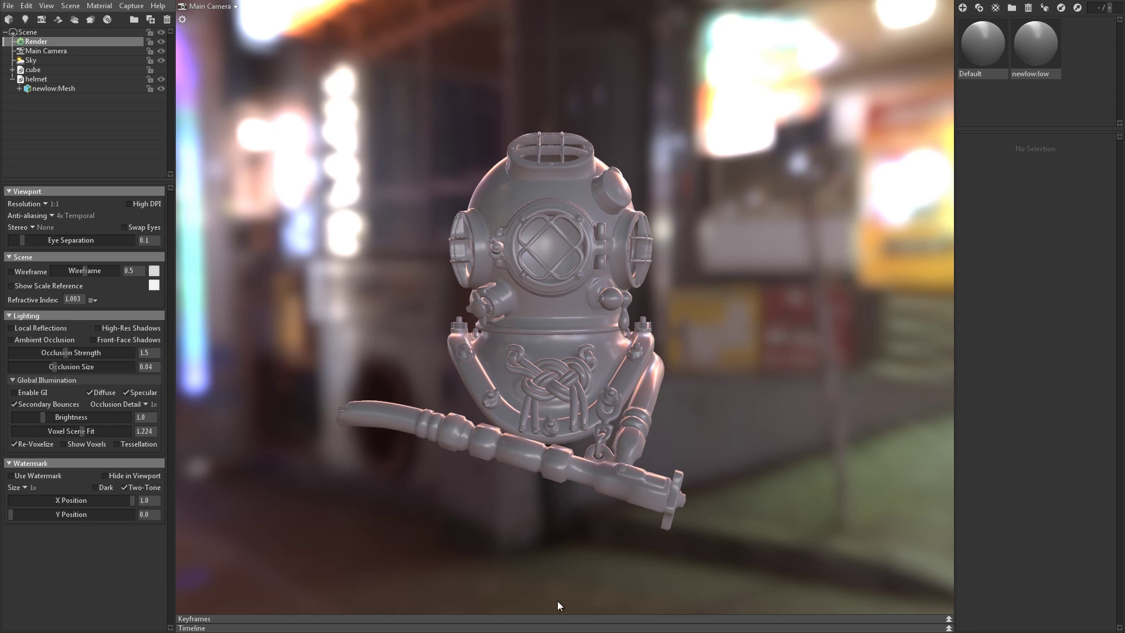
# - Expand and collapse the Timeline and Keyframes panels, then enlarge the material thumbnails
pyautogui.click(565, 627)
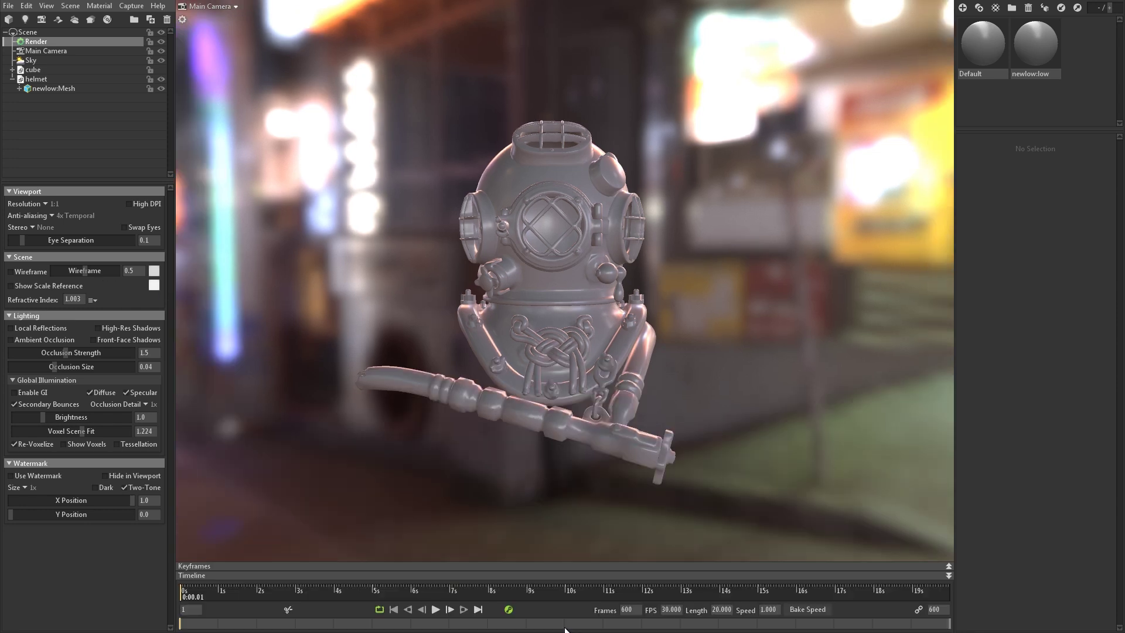
pyautogui.click(567, 566)
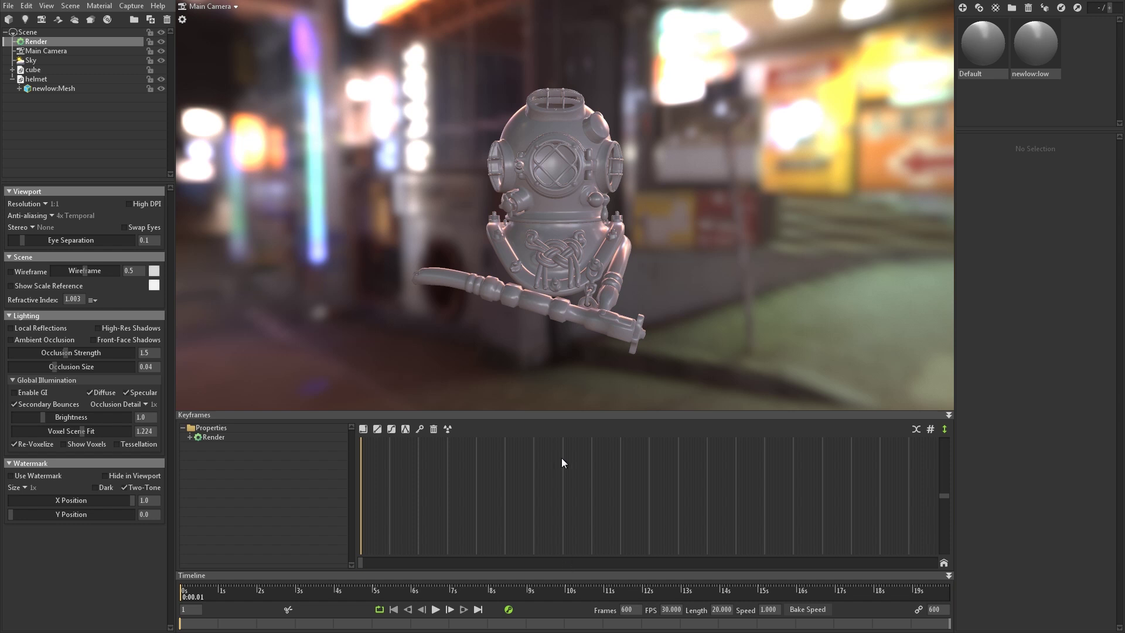
pyautogui.click(563, 415)
pyautogui.click(562, 579)
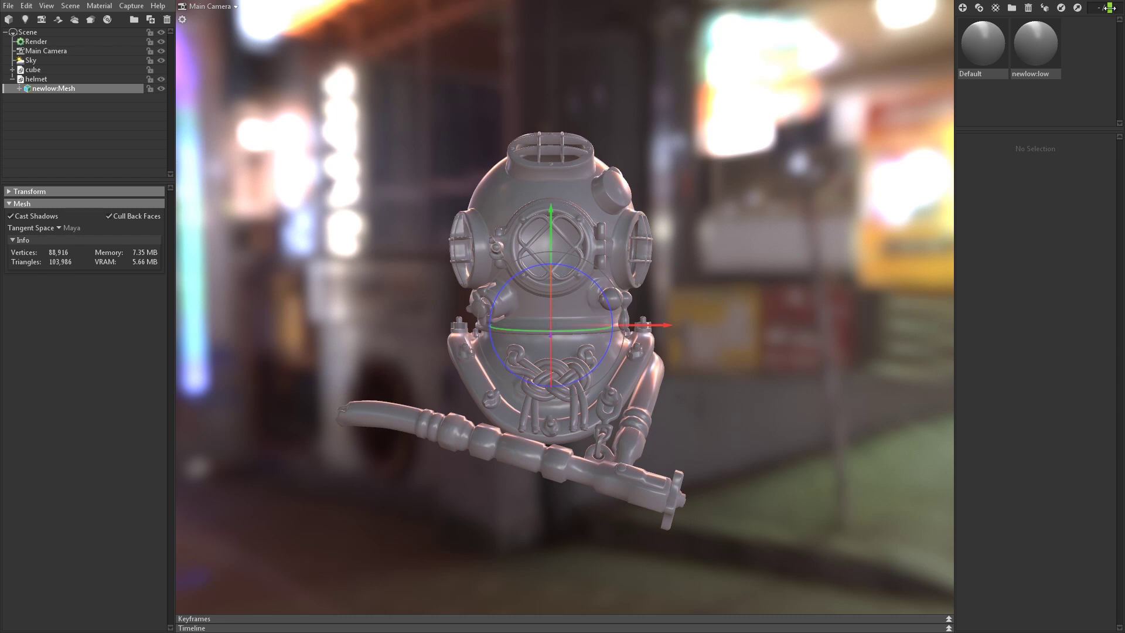
pyautogui.moveTo(1109, 7)
pyautogui.mouseDown()
pyautogui.moveTo(1094, 8)
pyautogui.moveTo(1122, 8)
pyautogui.mouseUp()
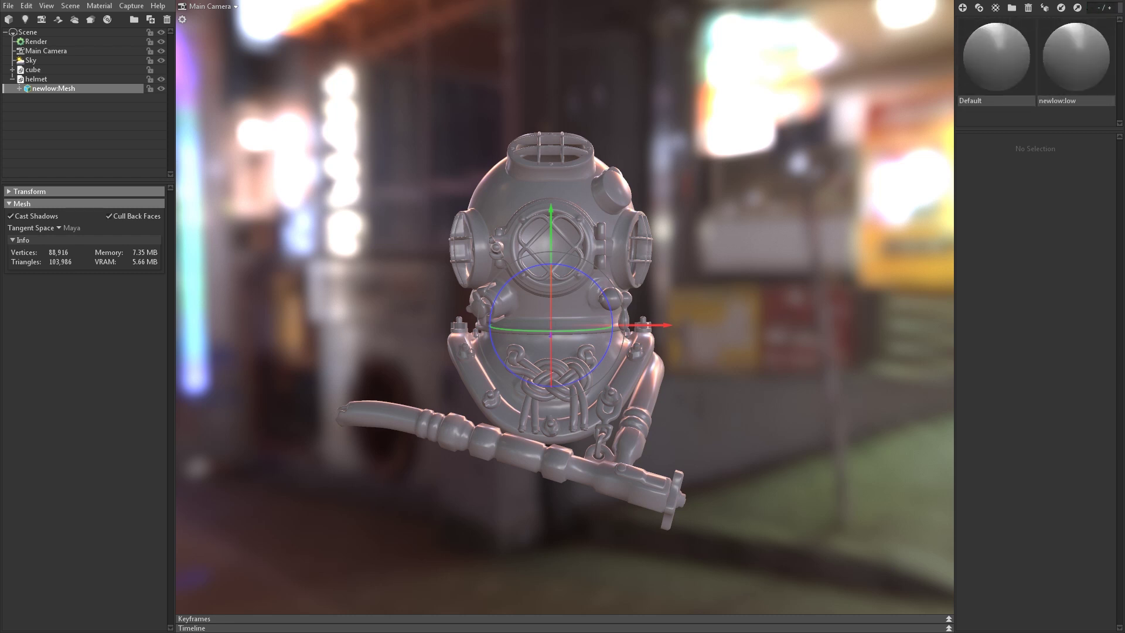
# - Shrink the material thumbnails and set the newlow:low material's reflectivity to Metalness
pyautogui.click(1118, 8)
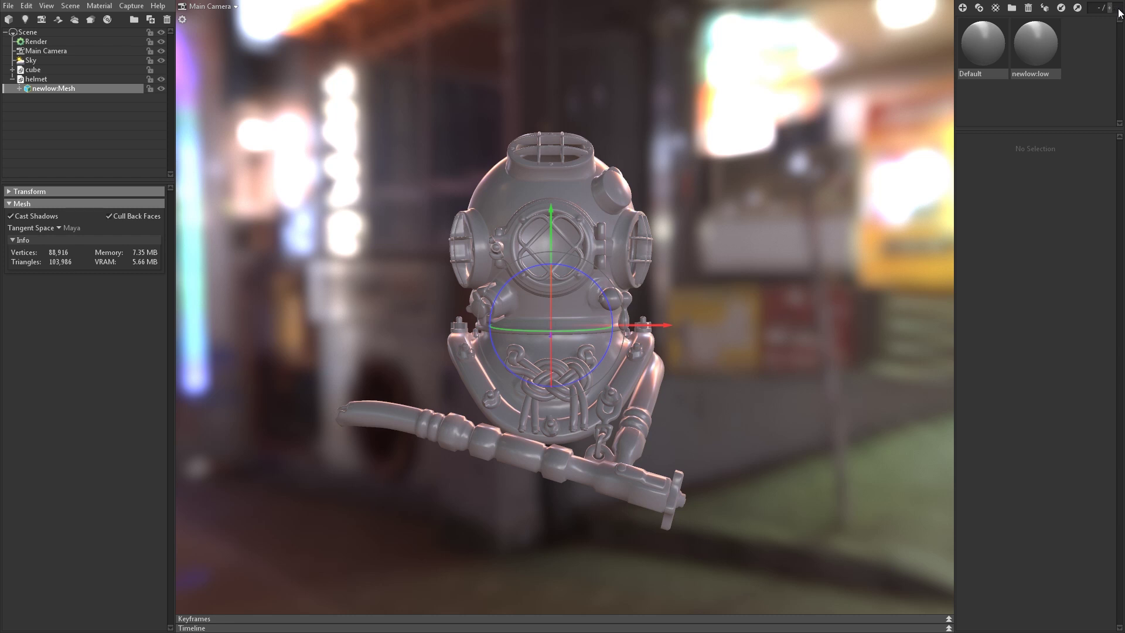
pyautogui.click(1035, 74)
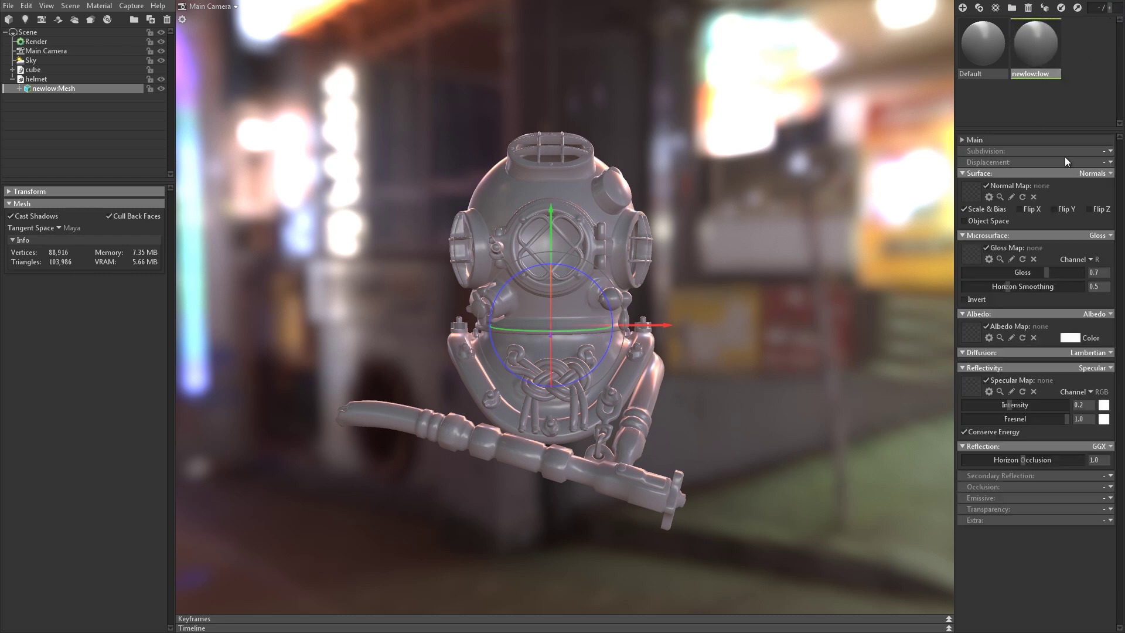
pyautogui.click(1110, 368)
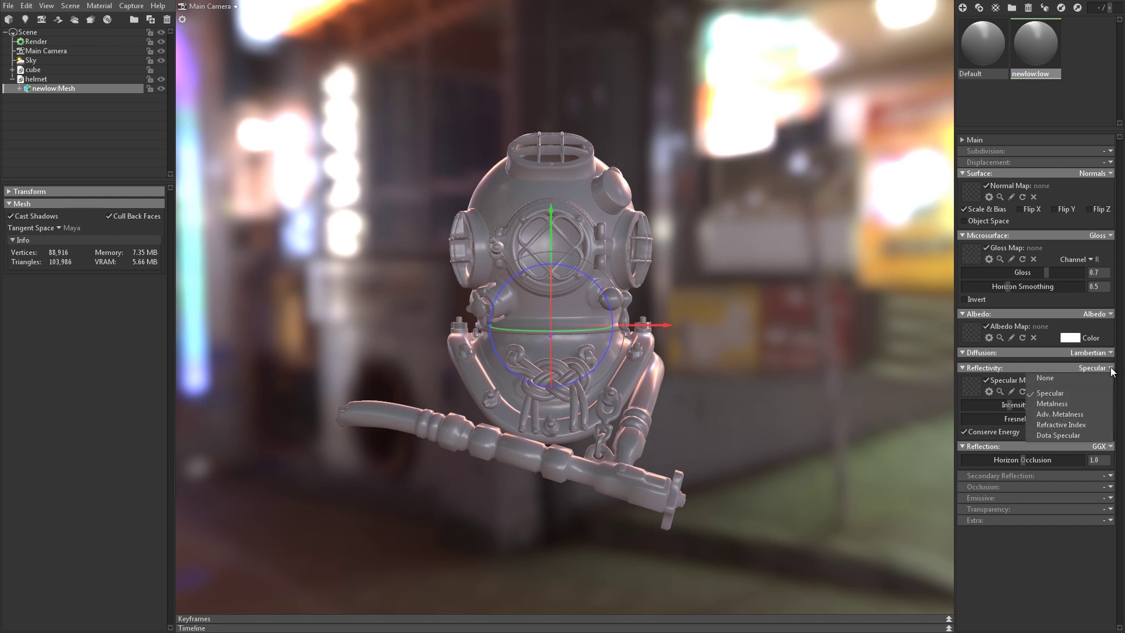
pyautogui.click(1087, 405)
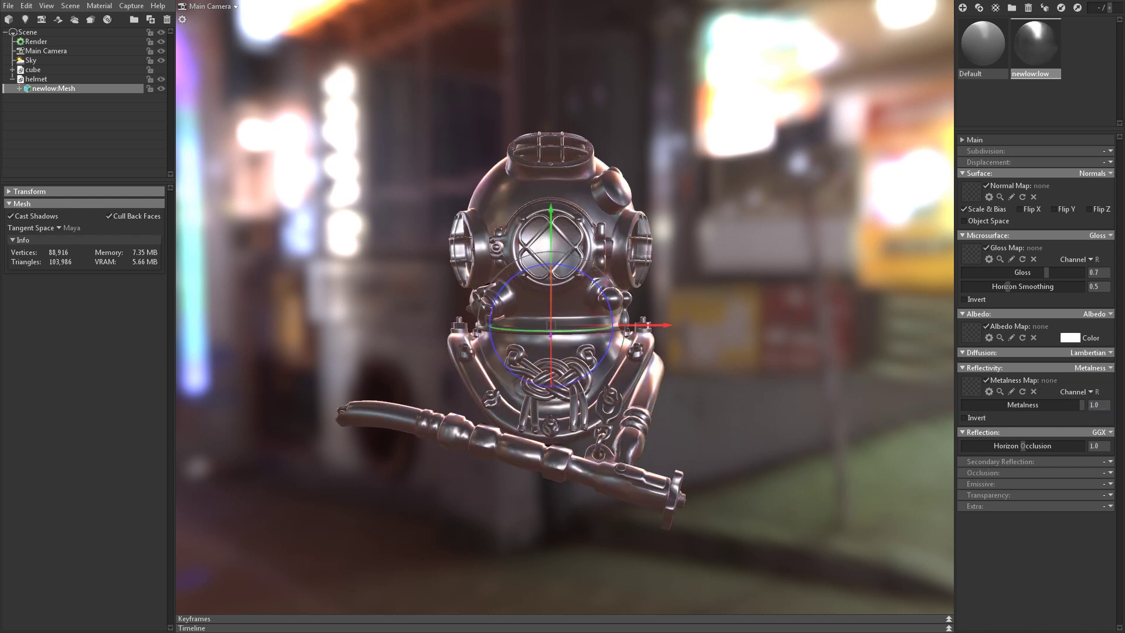
# - Assign the divinghelmet normal, inverted gloss, albedo and metalness maps to newlow:low
pyautogui.moveTo(1023, 221); pyautogui.dragTo(970, 197)
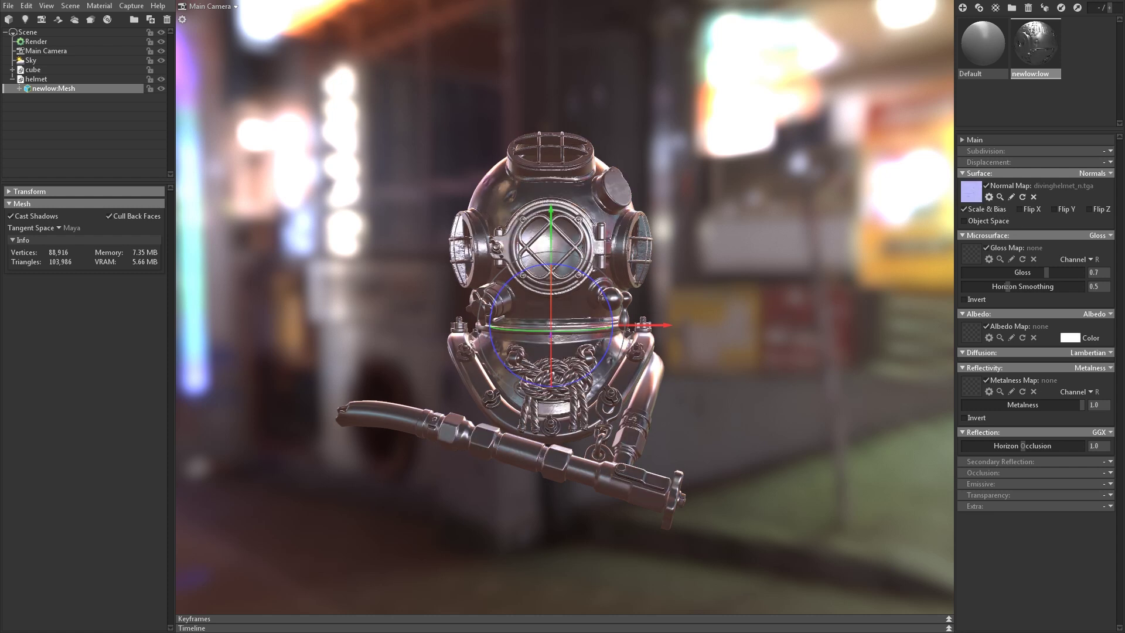
pyautogui.moveTo(979, 262); pyautogui.dragTo(972, 251)
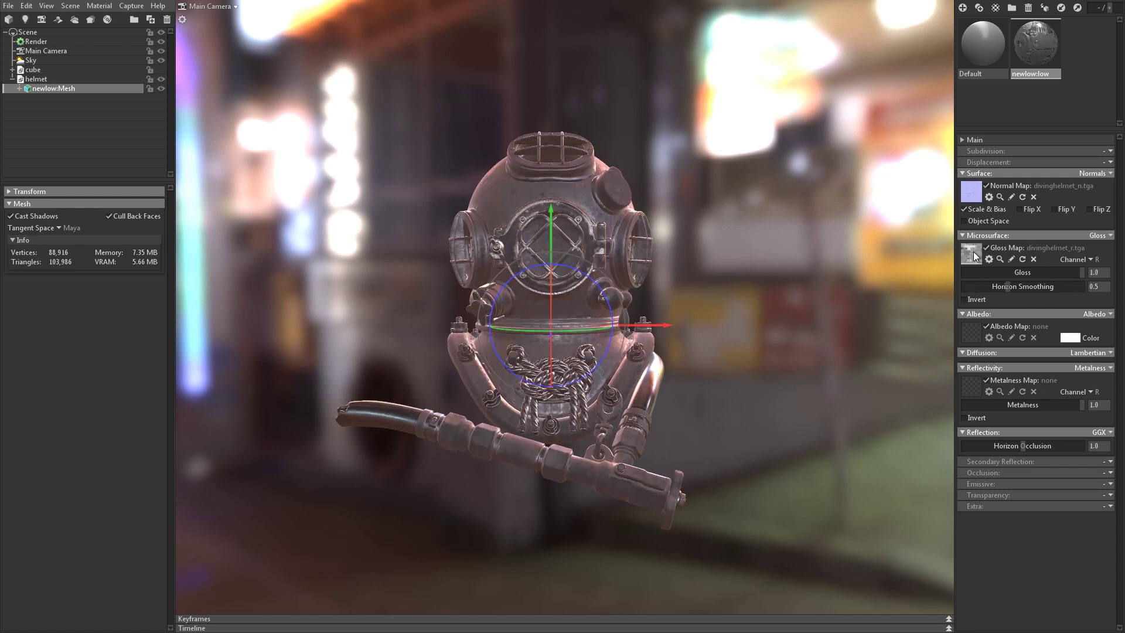
pyautogui.click(963, 299)
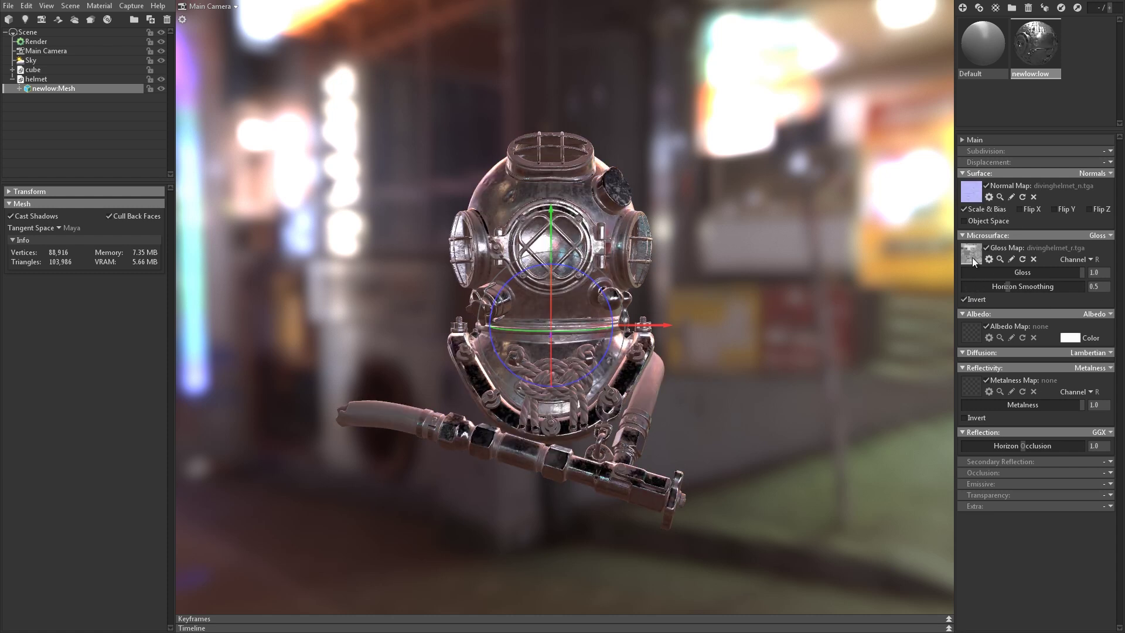
pyautogui.moveTo(967, 331); pyautogui.dragTo(968, 331)
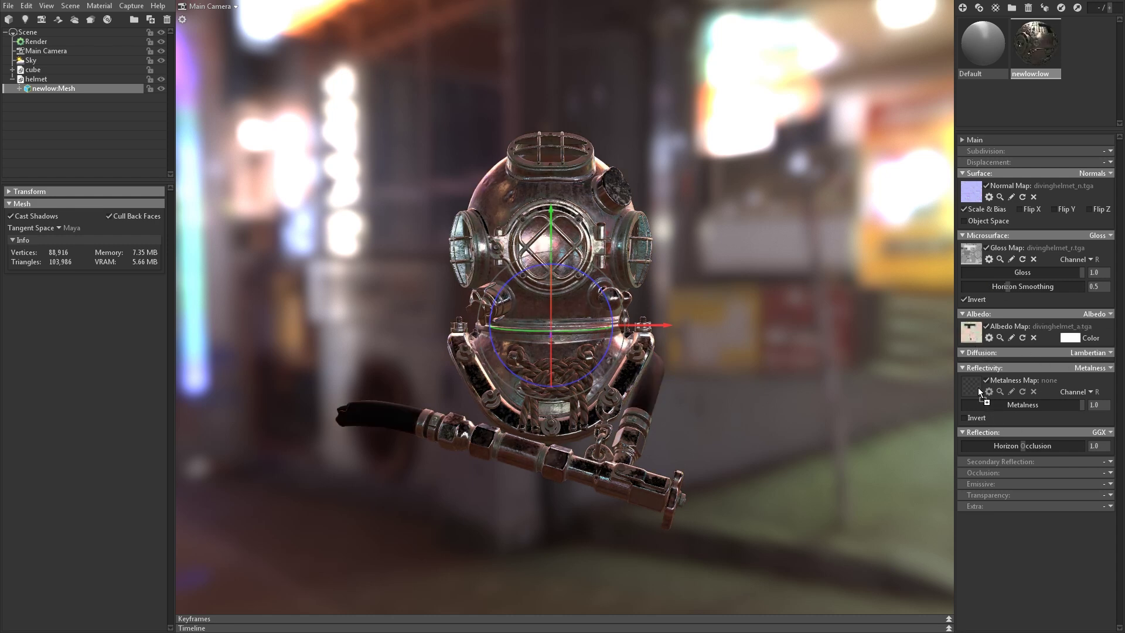
pyautogui.moveTo(972, 384); pyautogui.dragTo(972, 384)
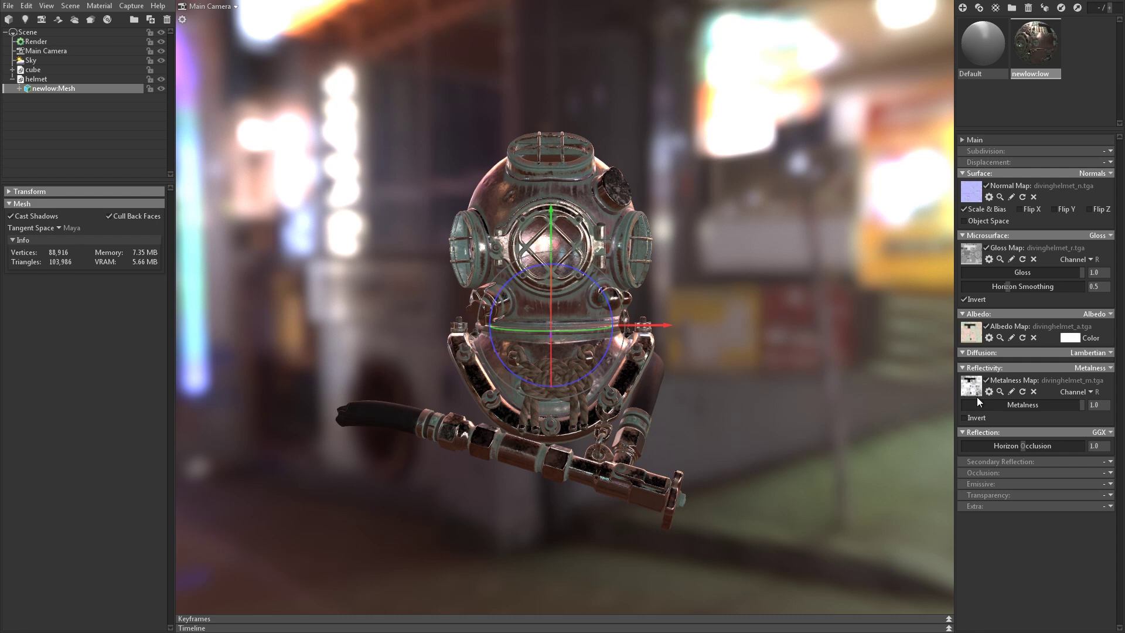
# - Enable the Occlusion module and load divinghelmet_ao.tga as the occlusion map
pyautogui.click(1109, 473)
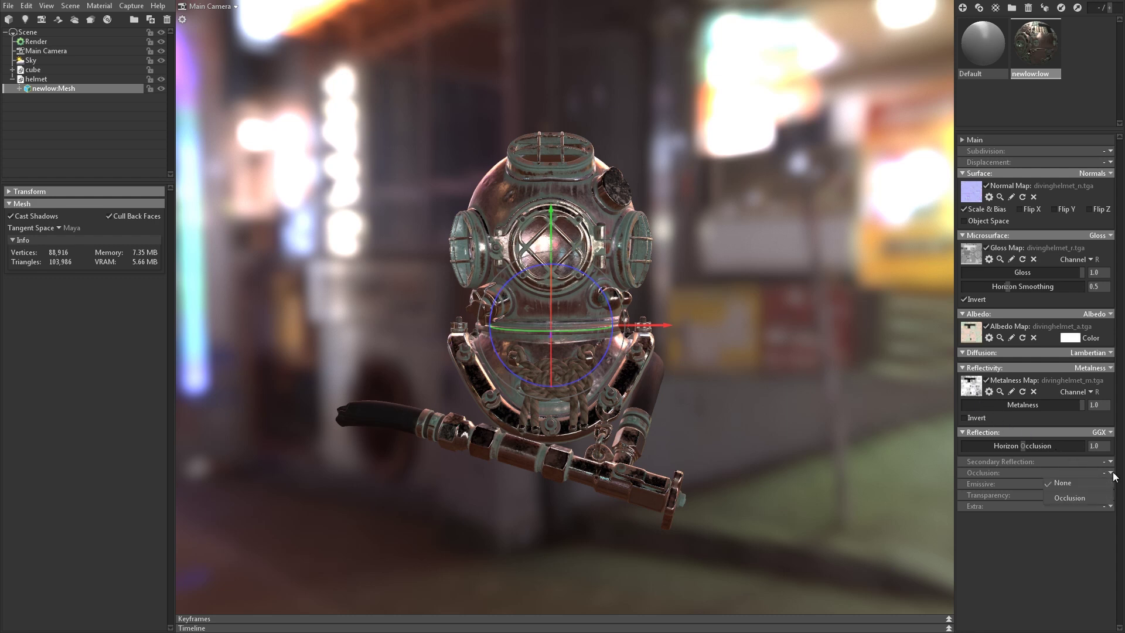
pyautogui.click(1090, 498)
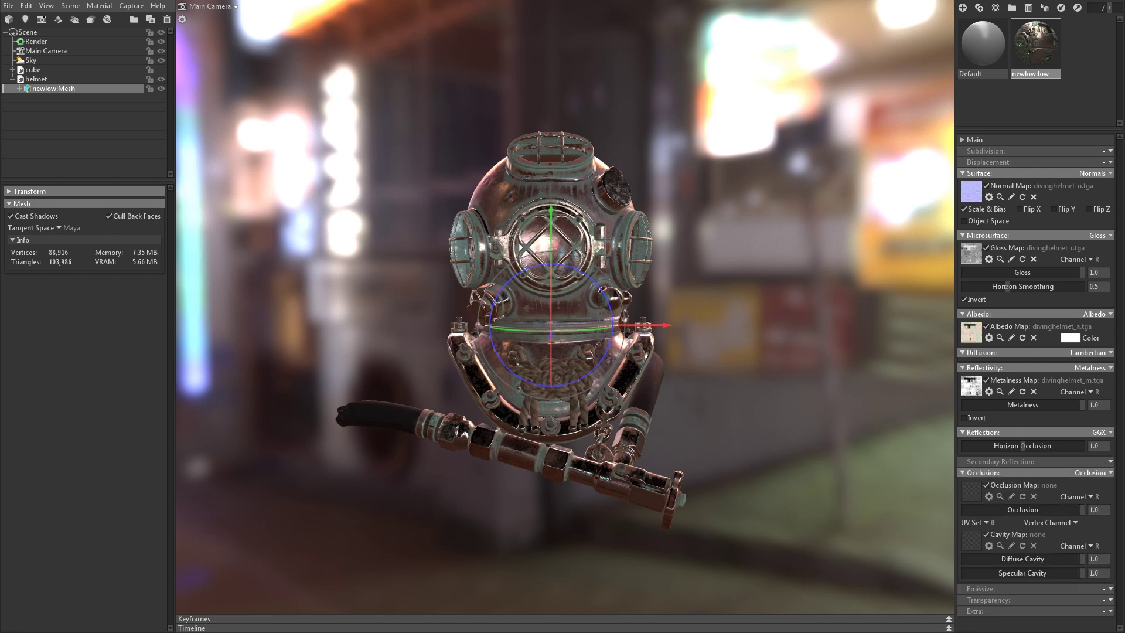
pyautogui.moveTo(1124, 498); pyautogui.dragTo(972, 493)
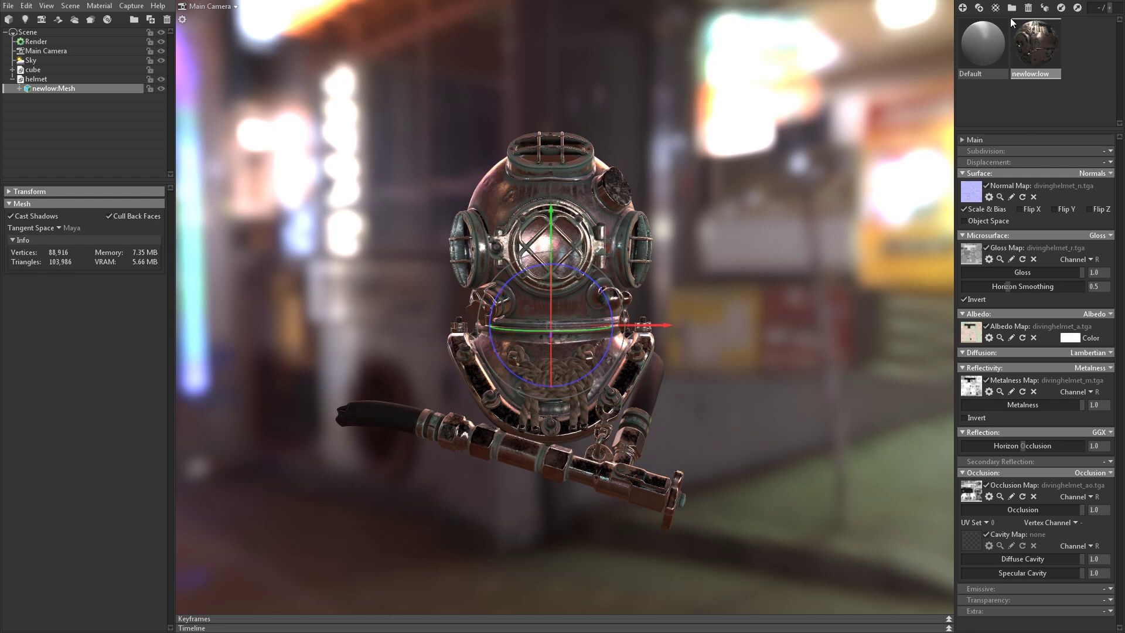
# - Create an Unreal 4 Template material, apply it to the helmet, then undo the assignment
pyautogui.click(995, 8)
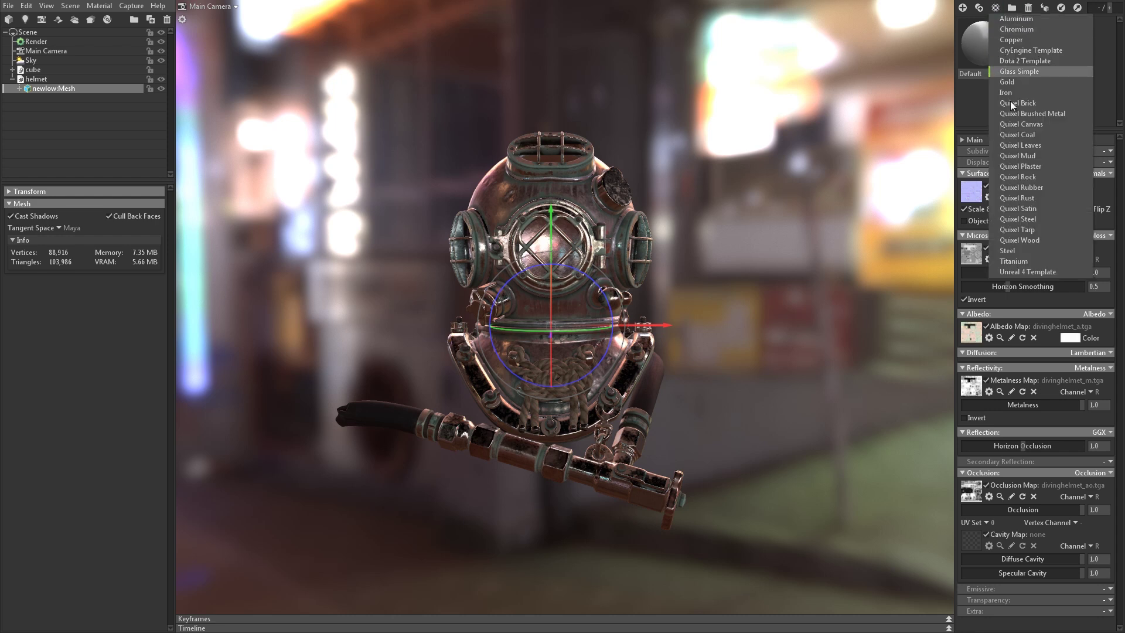
pyautogui.click(1027, 272)
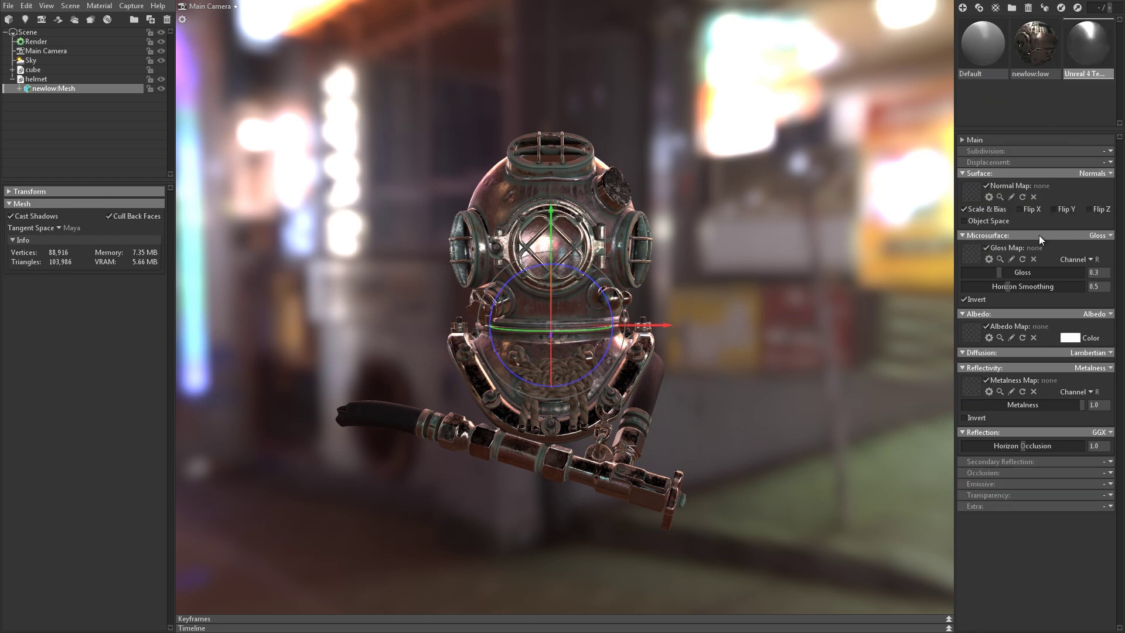
pyautogui.moveTo(1084, 57); pyautogui.dragTo(613, 335)
pyautogui.hotkey('ctrl', 'z')
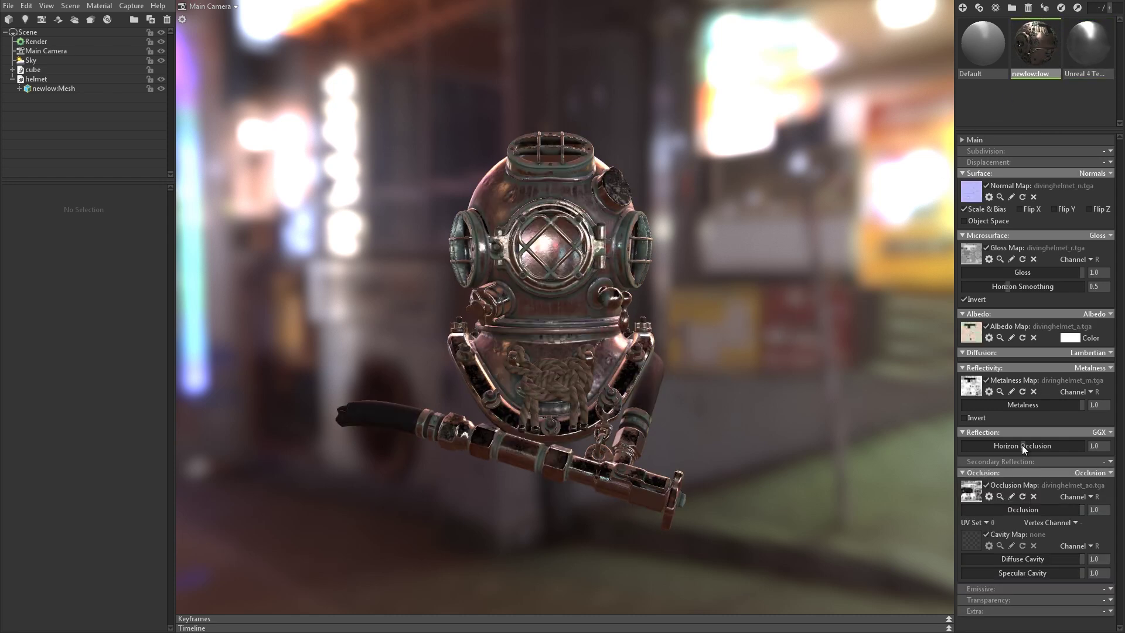
# - Add three sky lights at bright spots of the night-street sky
pyautogui.click(31, 61)
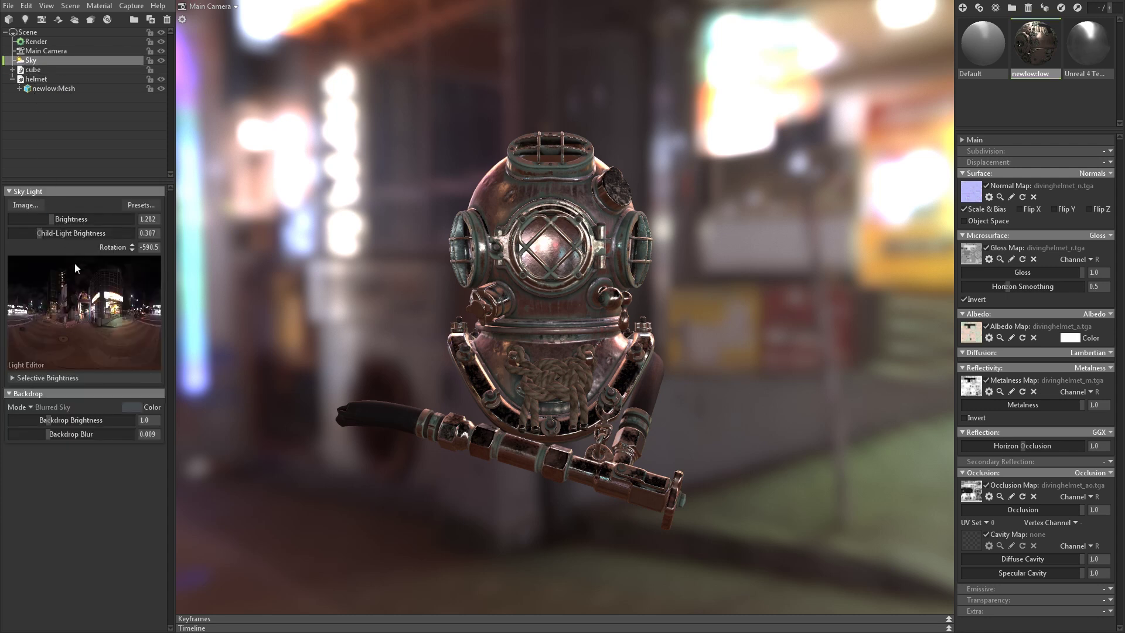
pyautogui.click(106, 297)
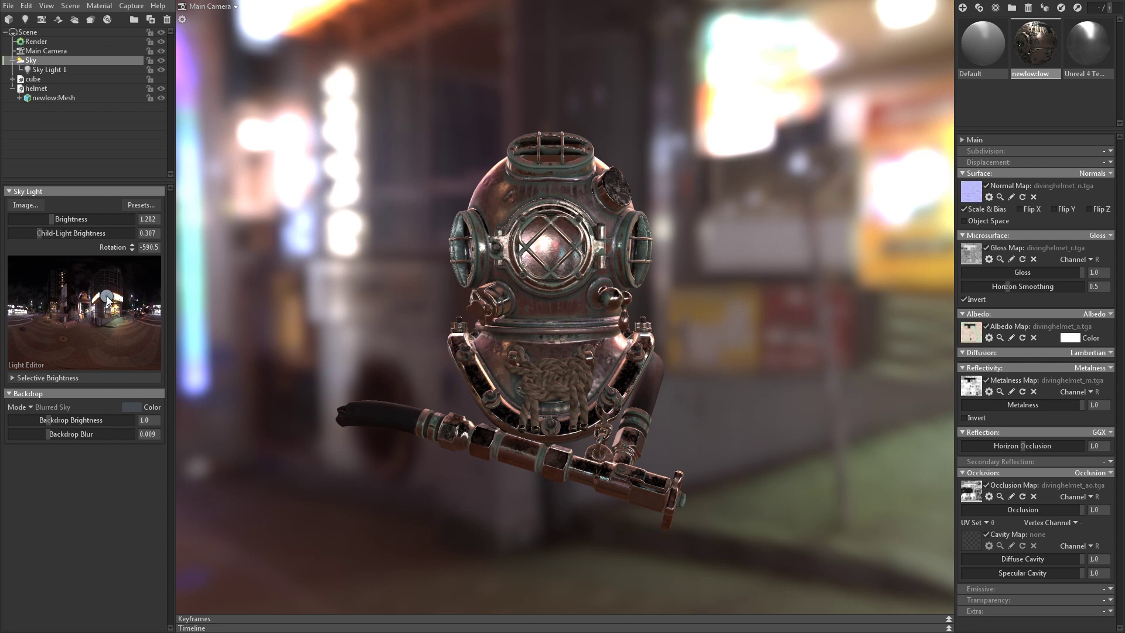
pyautogui.click(17, 310)
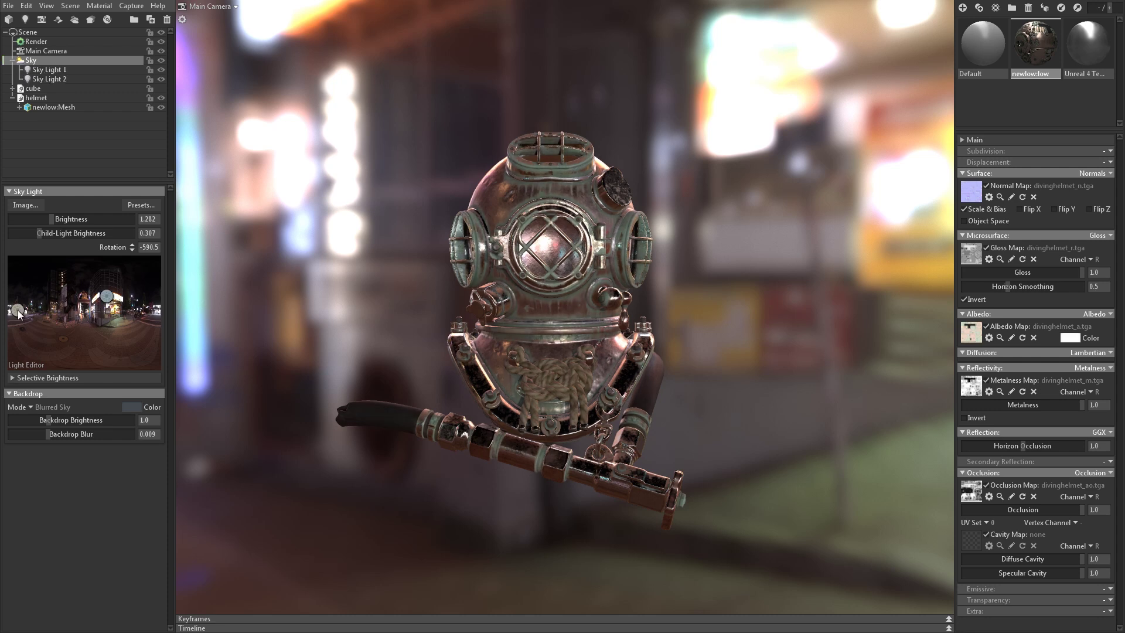
pyautogui.click(62, 275)
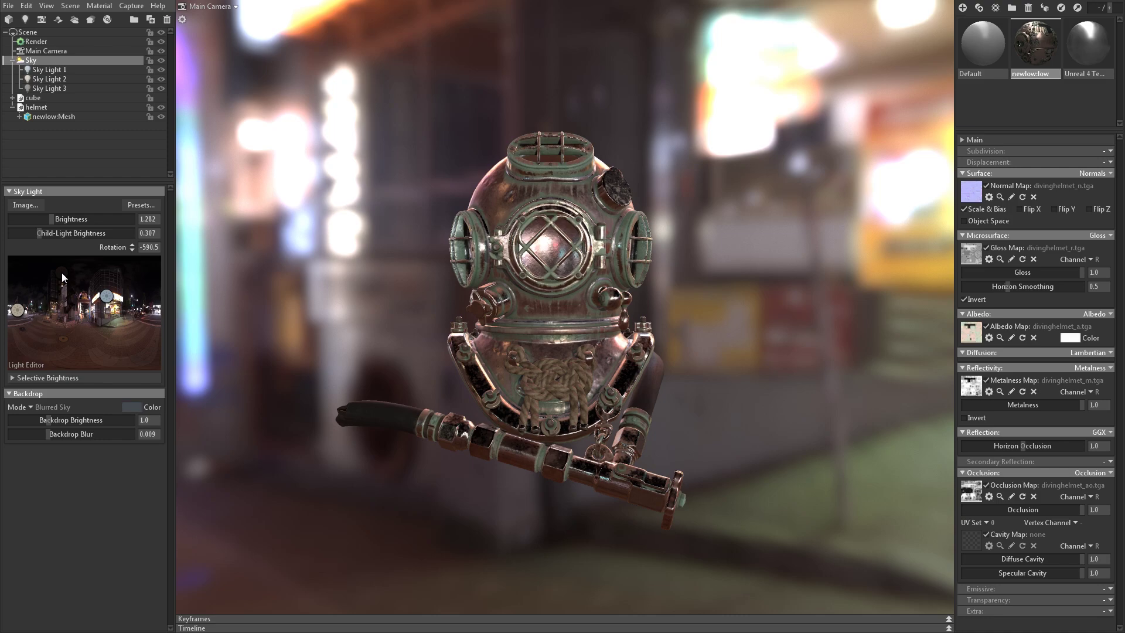
# - Rotate the sky to -224.5 around the helmet and duplicate it as Sky Copy
pyautogui.keyDown('shift'); pyautogui.moveTo(337, 340); pyautogui.dragTo(393, 362); pyautogui.keyUp('shift')
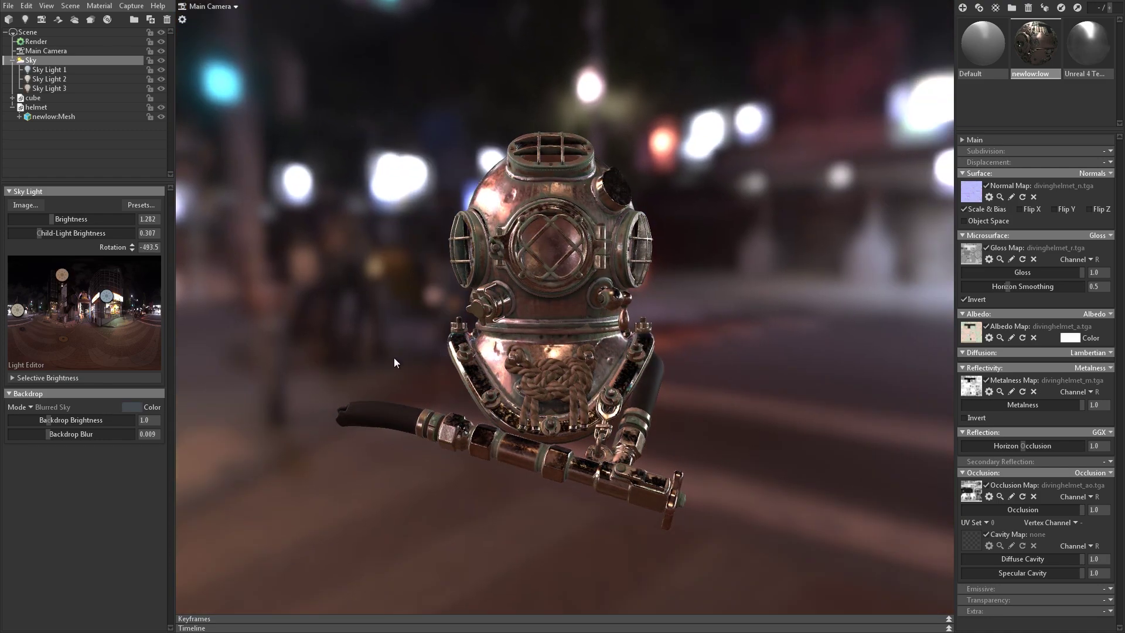
pyautogui.keyDown('shift'); pyautogui.moveTo(306, 371); pyautogui.dragTo(407, 379); pyautogui.keyUp('shift')
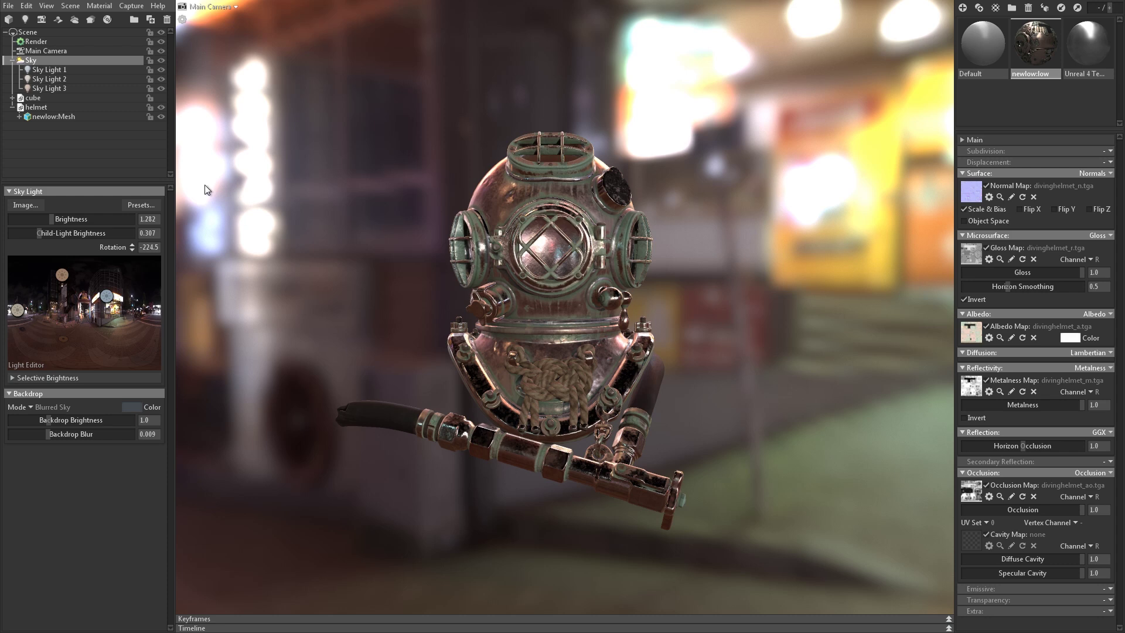
pyautogui.click(151, 20)
# - Set Sky Copy to Evening Construction, then duplicate it and set the new copy to Garage
pyautogui.click(143, 205)
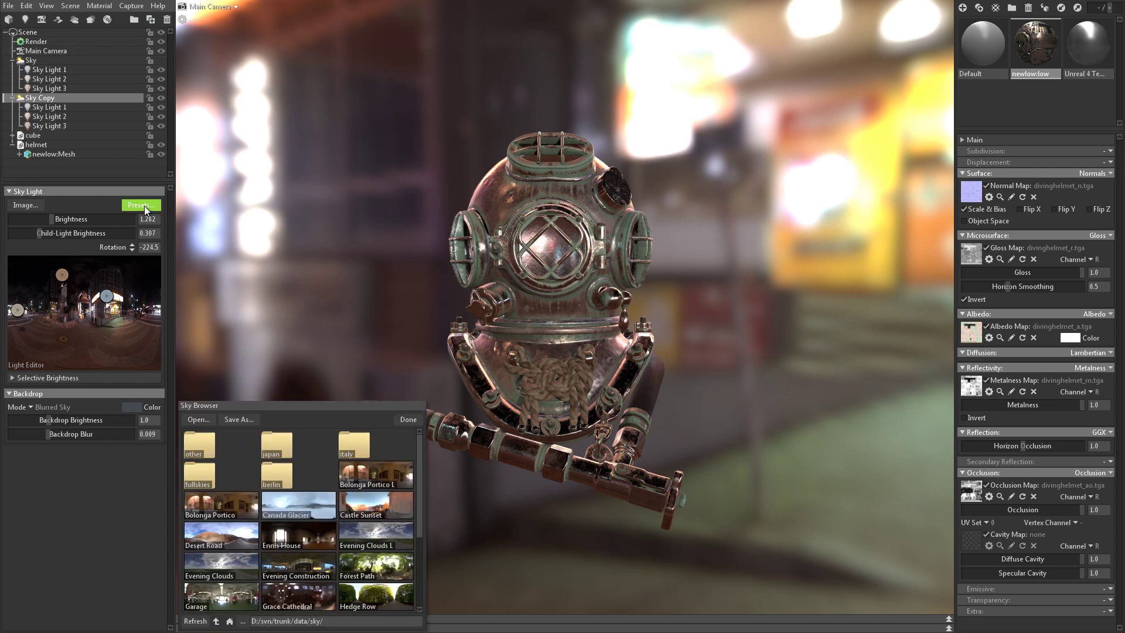
pyautogui.click(297, 572)
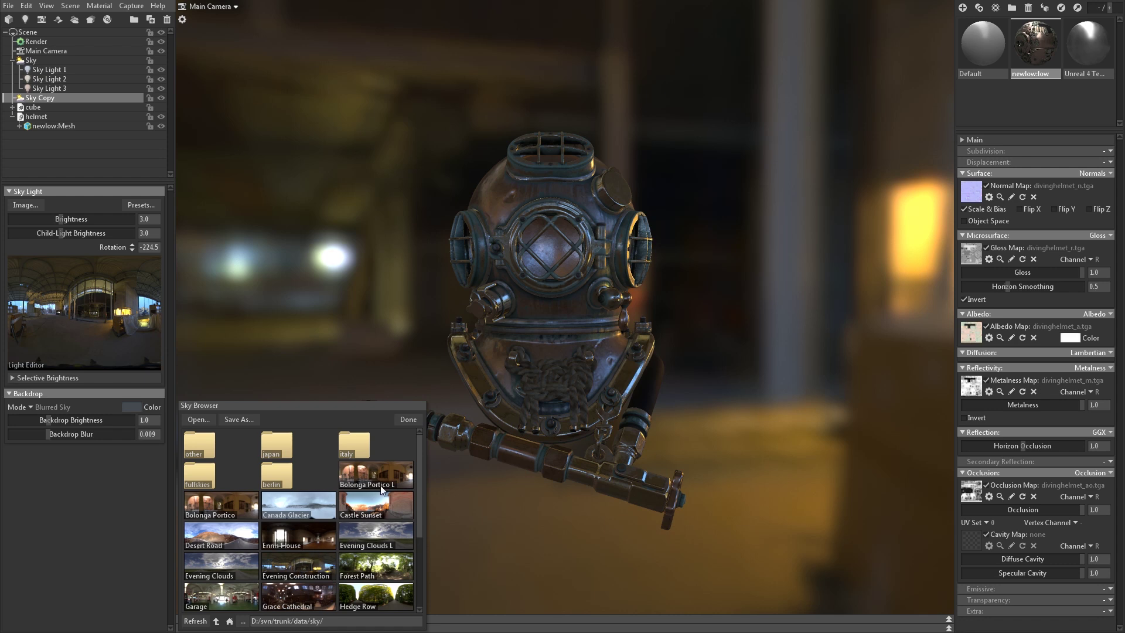
pyautogui.click(407, 422)
pyautogui.click(152, 22)
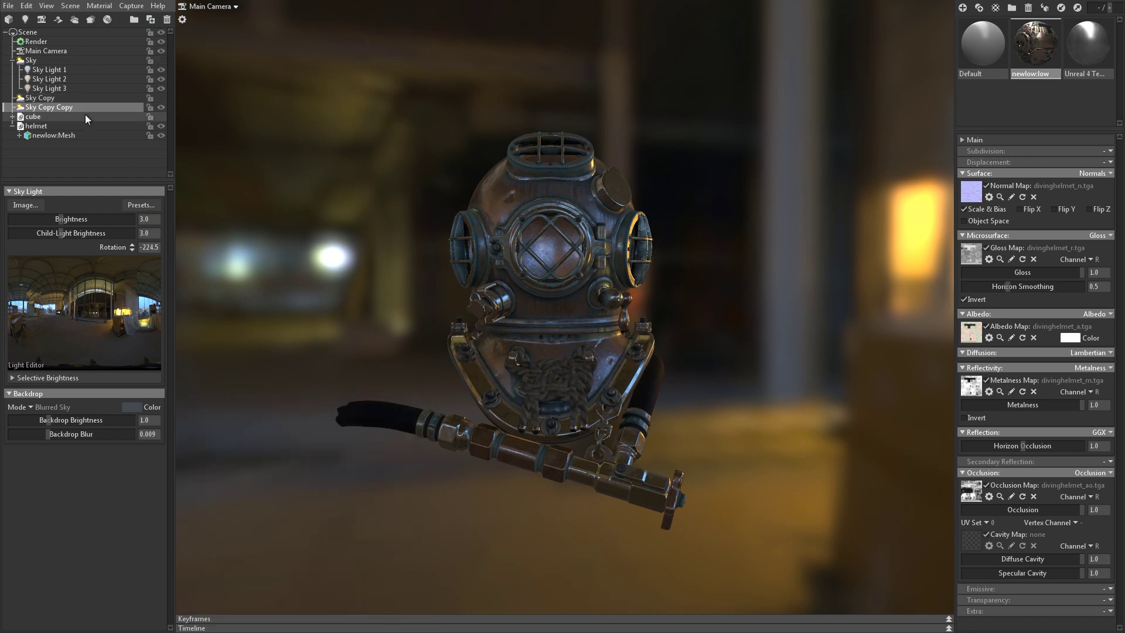
pyautogui.click(146, 205)
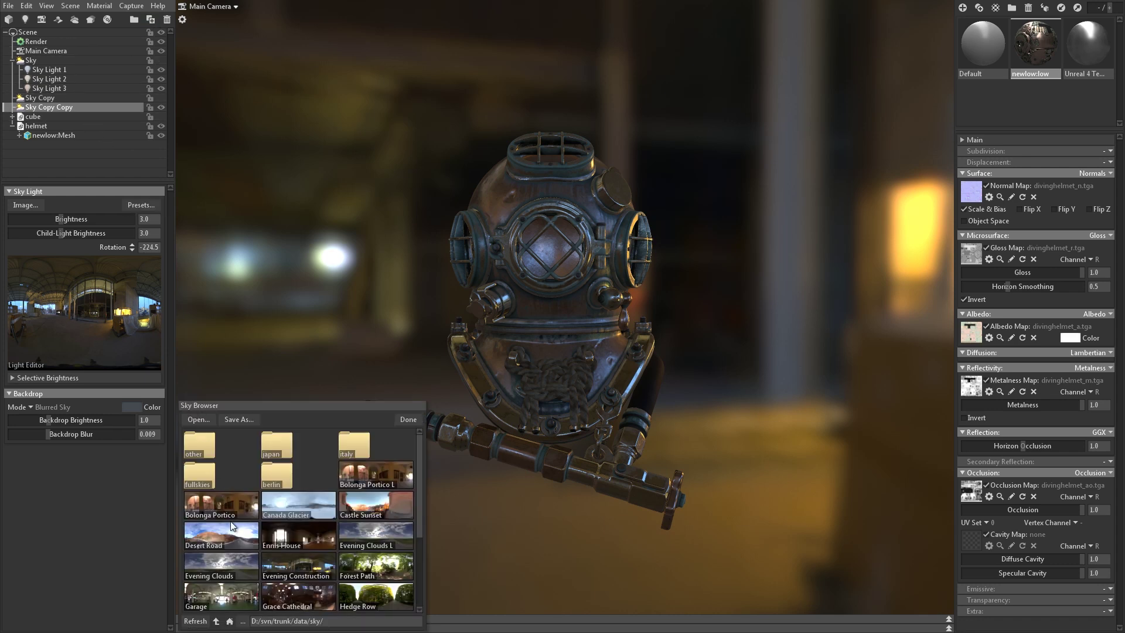
pyautogui.click(239, 597)
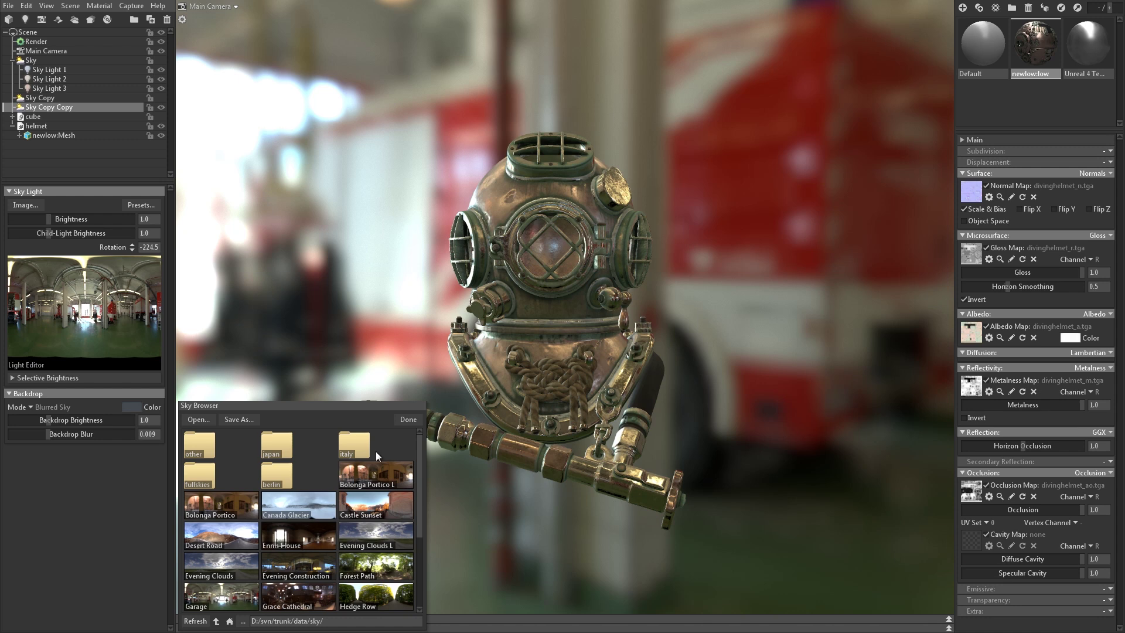
pyautogui.click(401, 421)
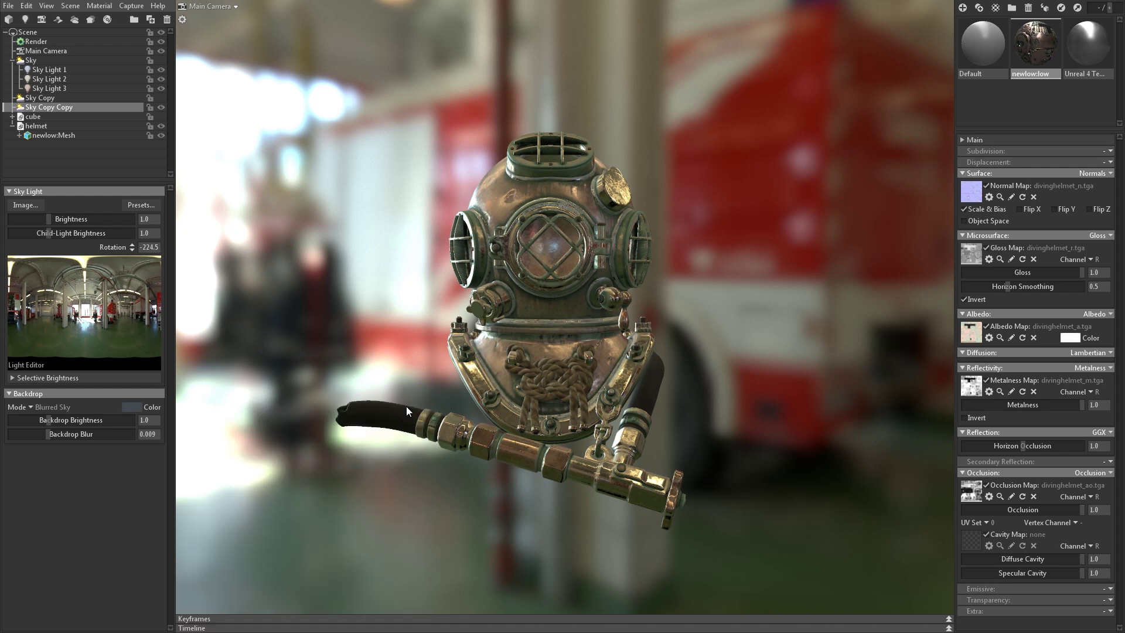
# - Toggle sky visibility to compare environments, keeping the night-street sky active
pyautogui.click(13, 61)
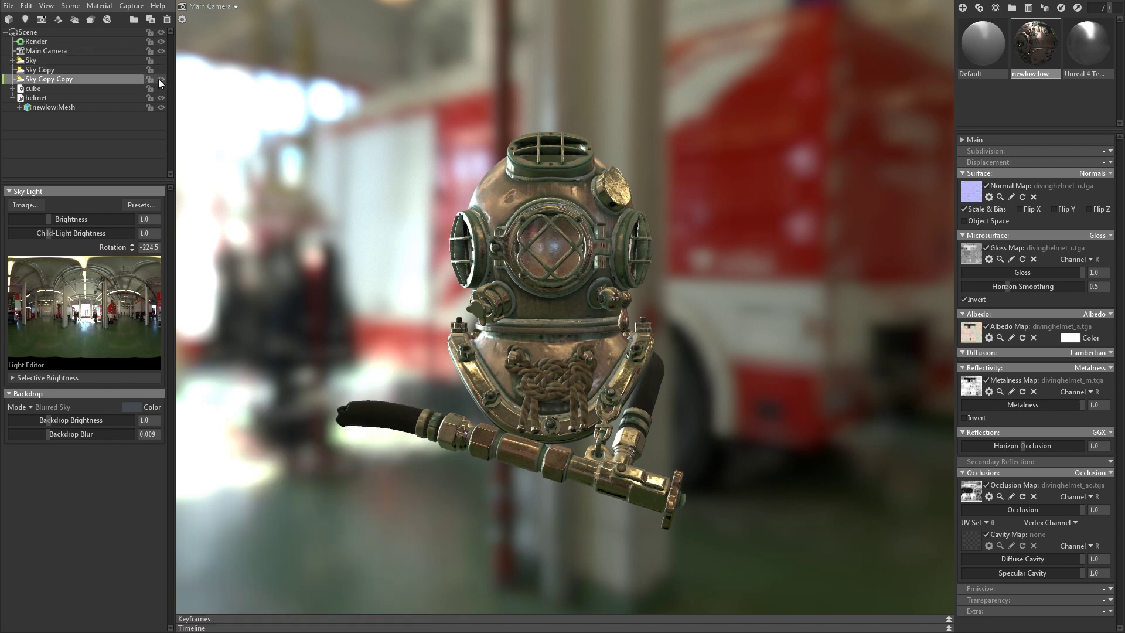
pyautogui.click(161, 69)
pyautogui.click(161, 60)
pyautogui.click(160, 78)
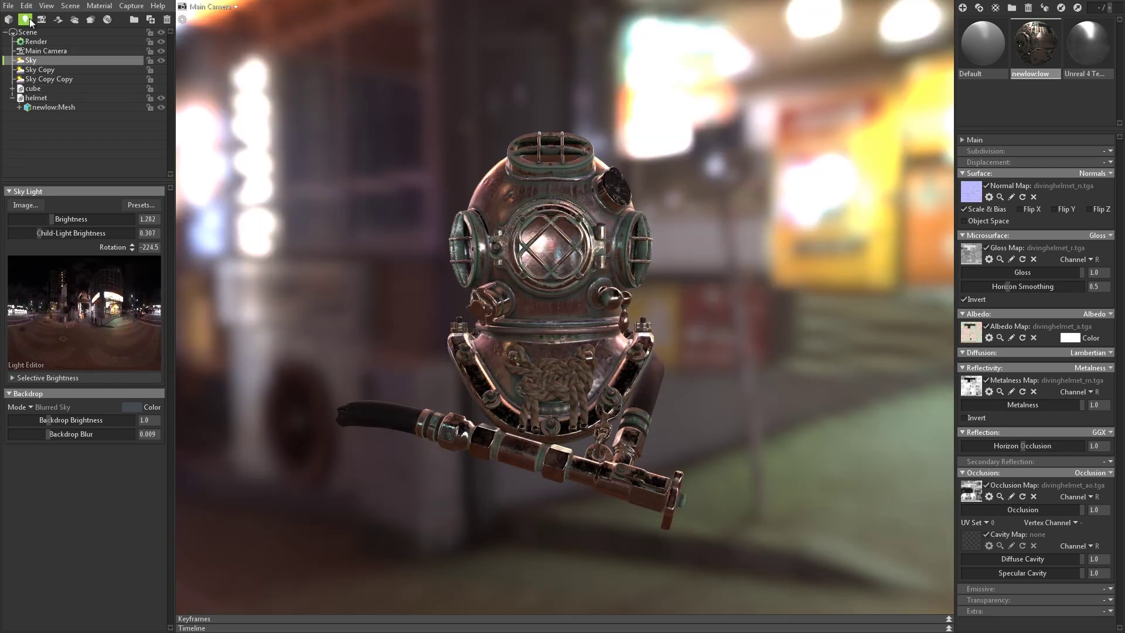
# - Add an omni light, place it above the helmet and widen it to about 1.355
pyautogui.click(25, 19)
pyautogui.moveTo(589, 411); pyautogui.dragTo(352, 68)
pyautogui.moveTo(432, 327); pyautogui.dragTo(509, 337)
pyautogui.moveTo(10, 299); pyautogui.dragTo(26, 299)
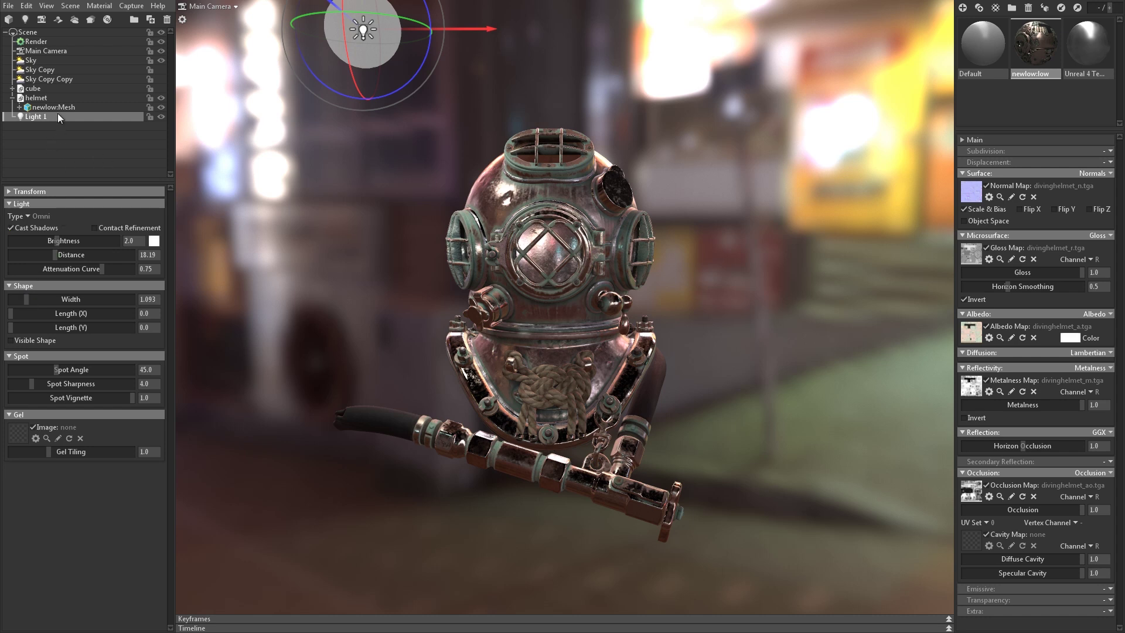
# - Add a shadow catcher and reduce Light 1's width to about 0.768
pyautogui.click(58, 20)
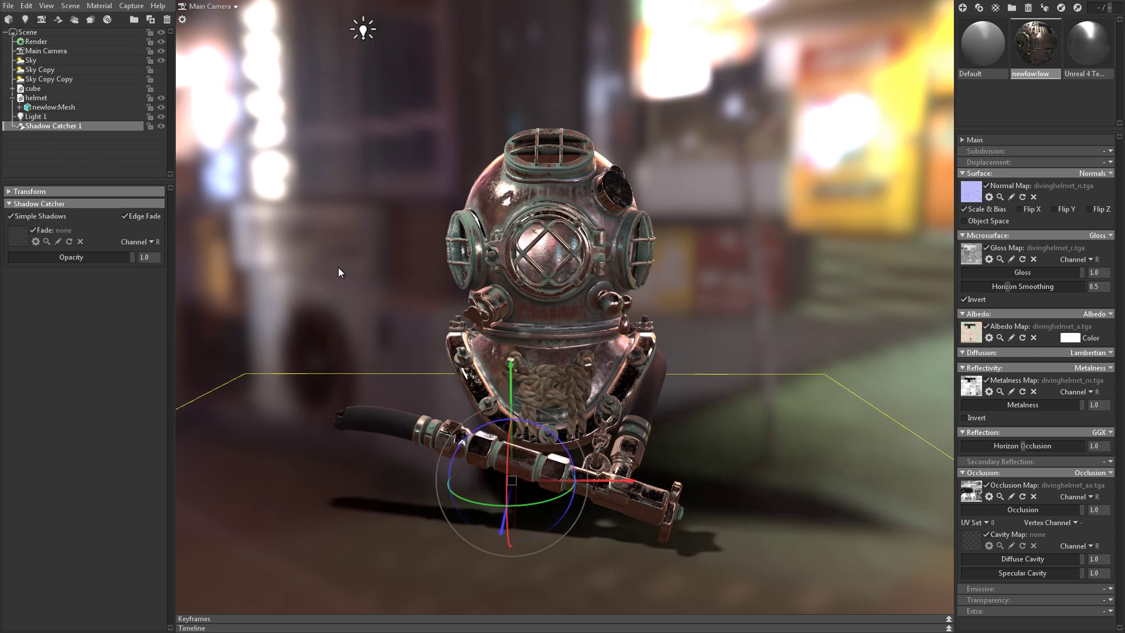
pyautogui.click(364, 34)
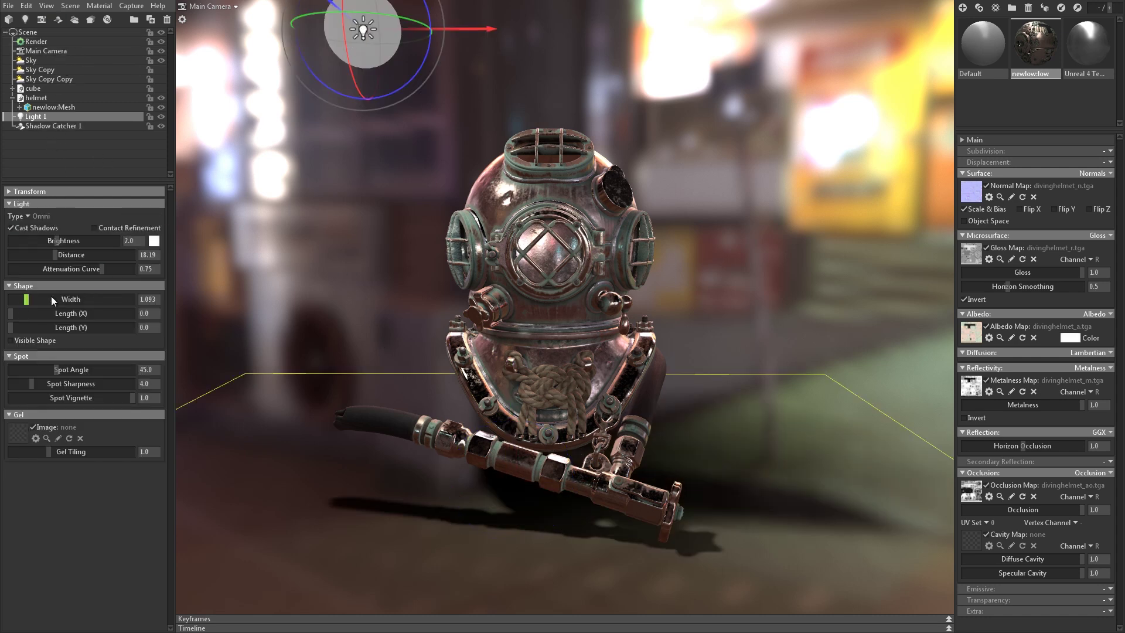
pyautogui.moveTo(26, 299); pyautogui.dragTo(26, 299)
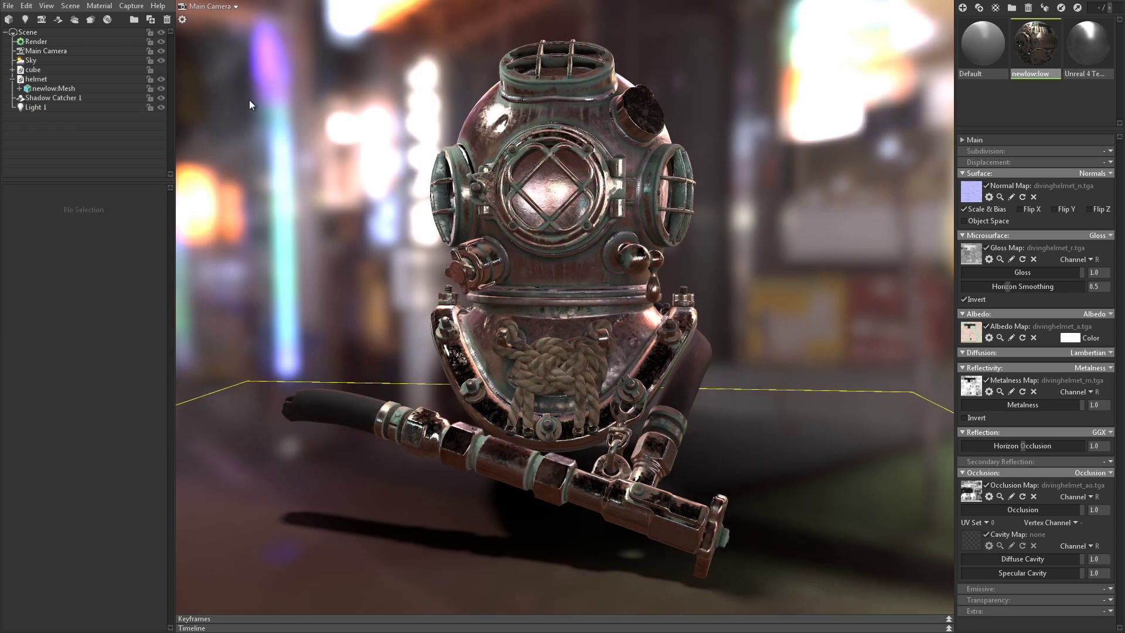
# - Turn on Local Reflections and Enable GI in the Render settings
pyautogui.click(186, 19)
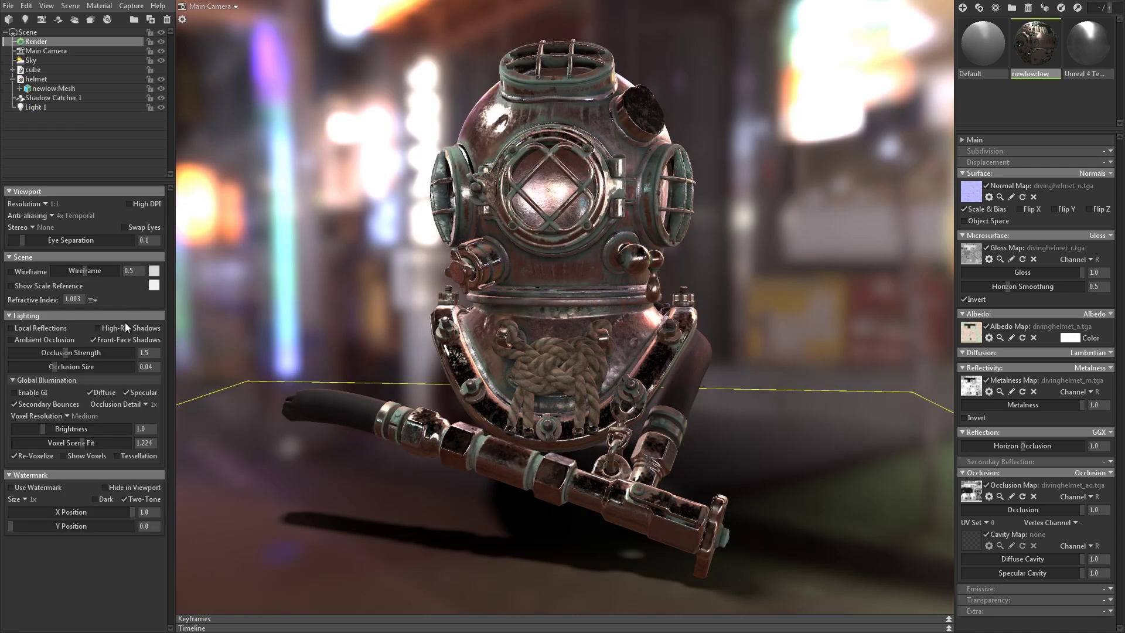
pyautogui.click(61, 326)
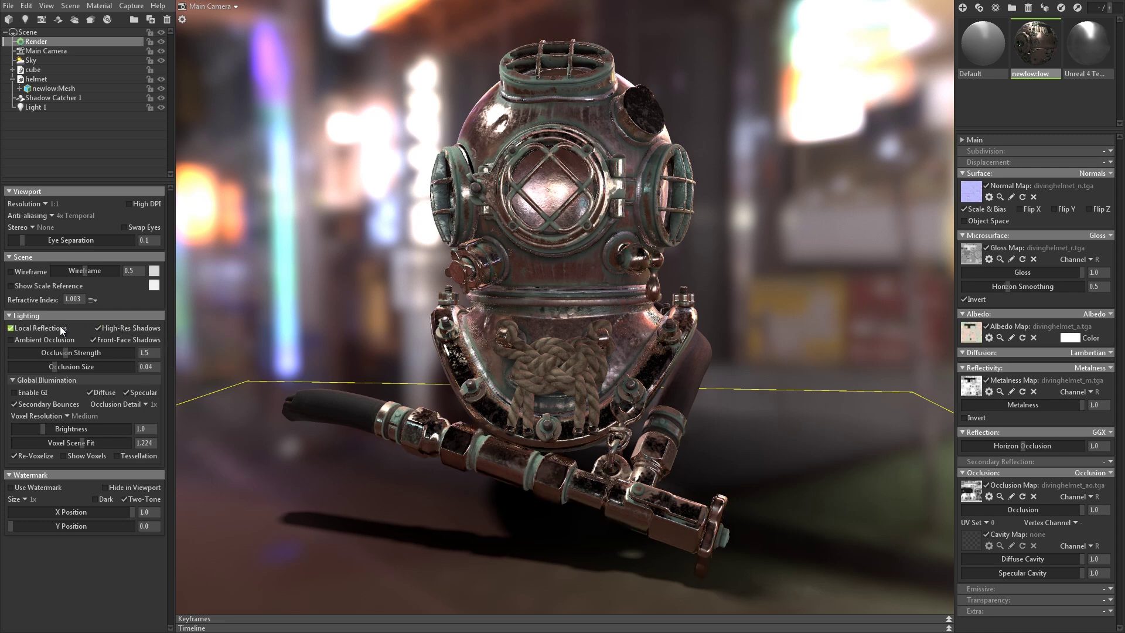
pyautogui.click(32, 391)
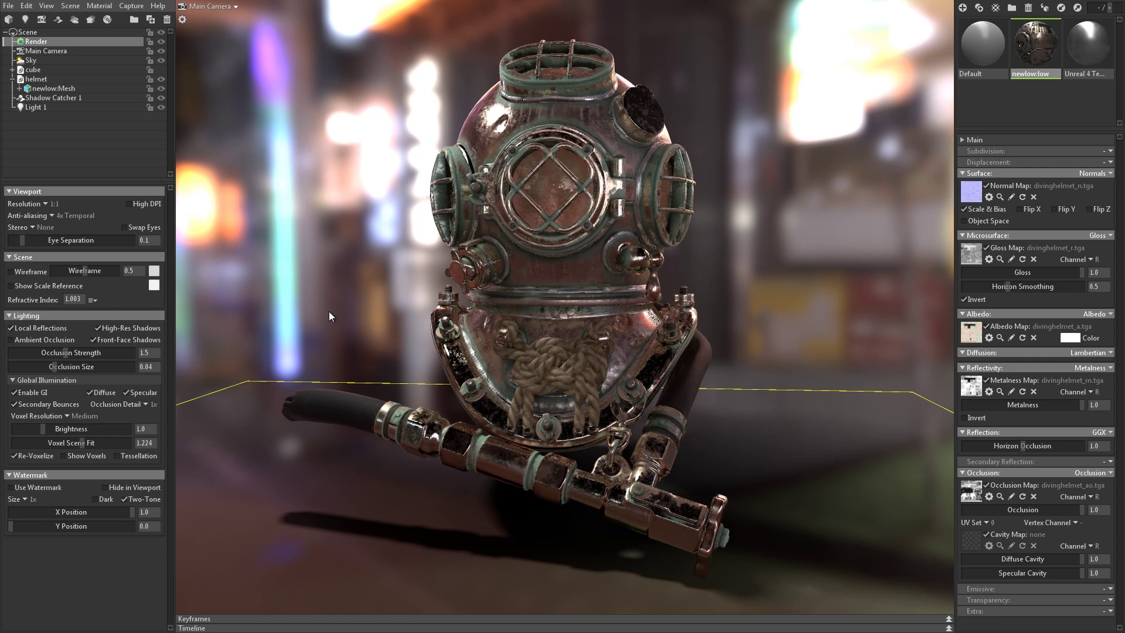
pyautogui.click(140, 6)
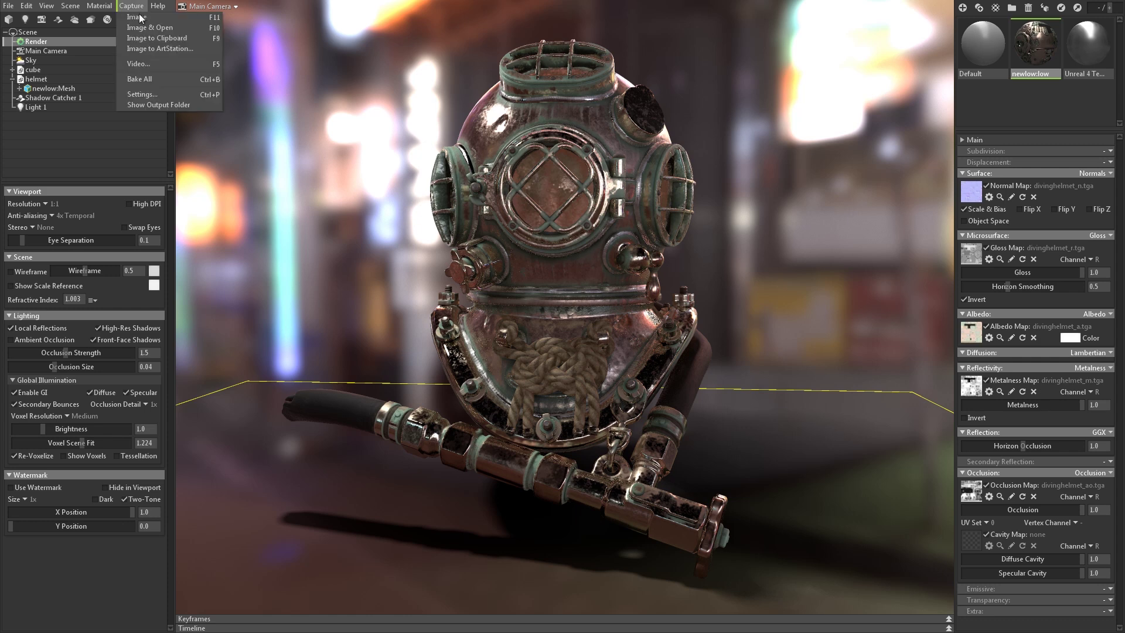
# - Raise image capture sampling from 16x to 100x, keeping 1920 × 1080 PNG output
pyautogui.click(160, 96)
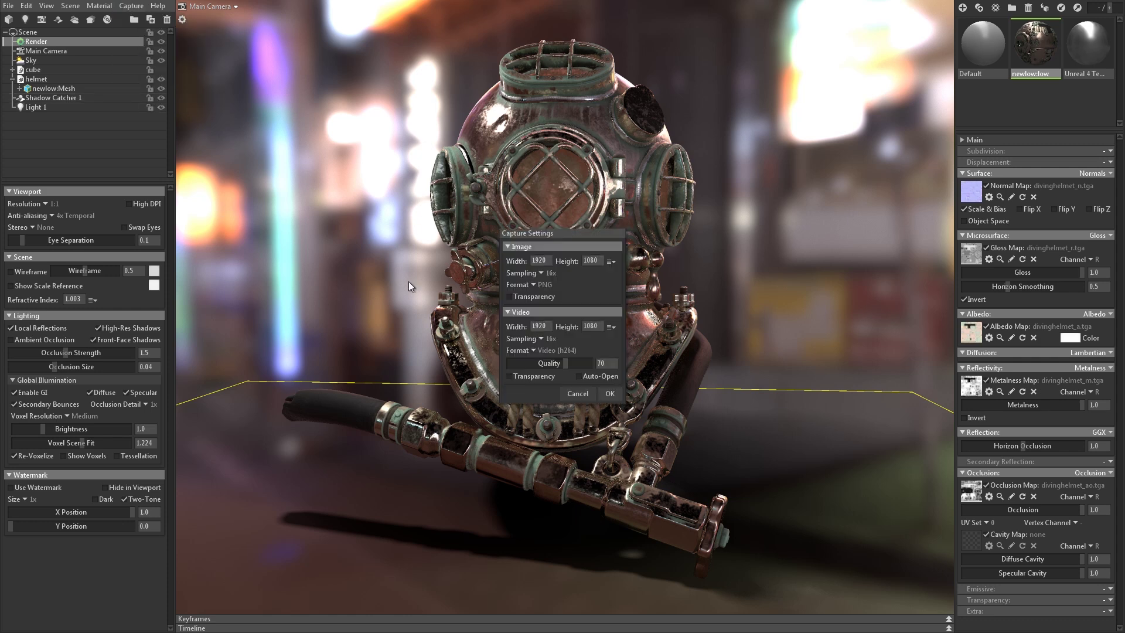
pyautogui.click(543, 273)
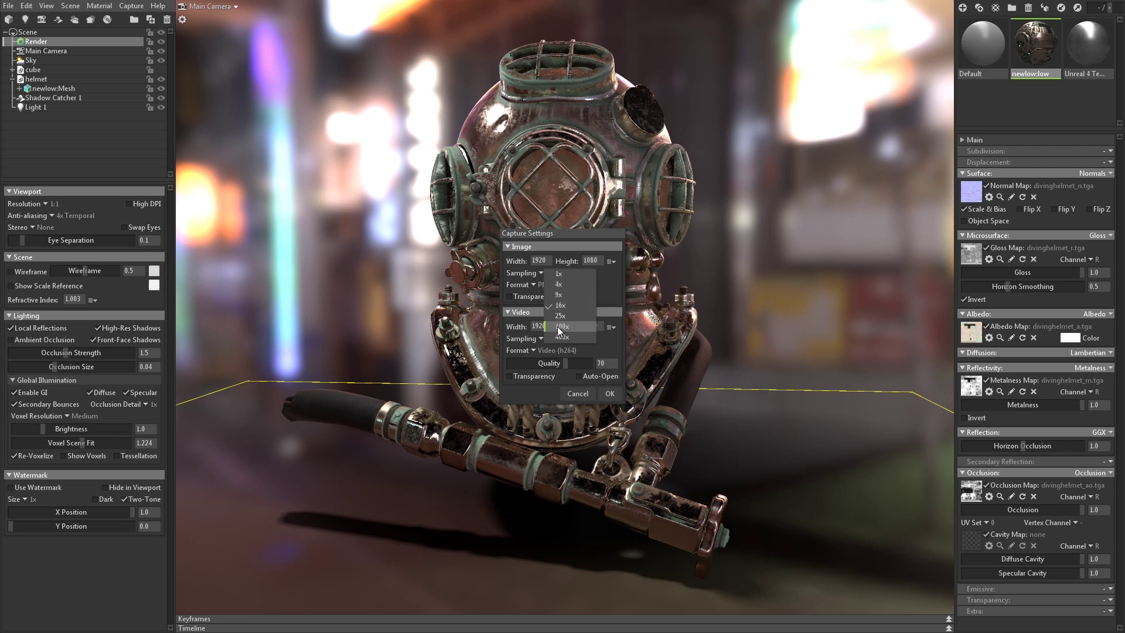
pyautogui.click(558, 329)
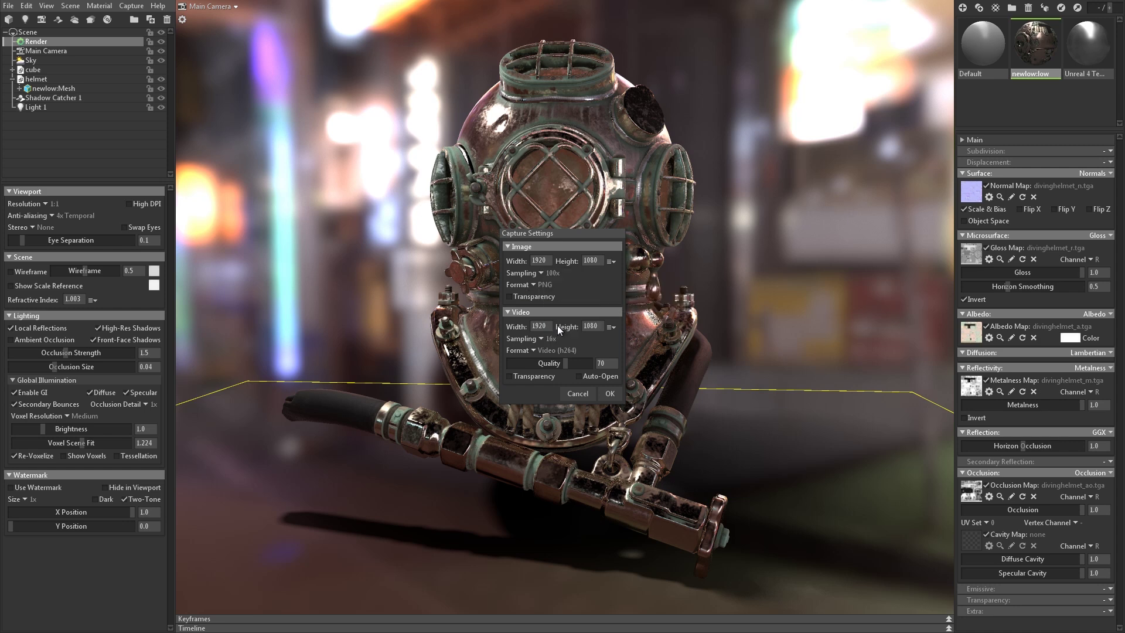
pyautogui.click(609, 393)
# - Start an Image to ArtStation capture of the lit helmet scene
pyautogui.click(126, 7)
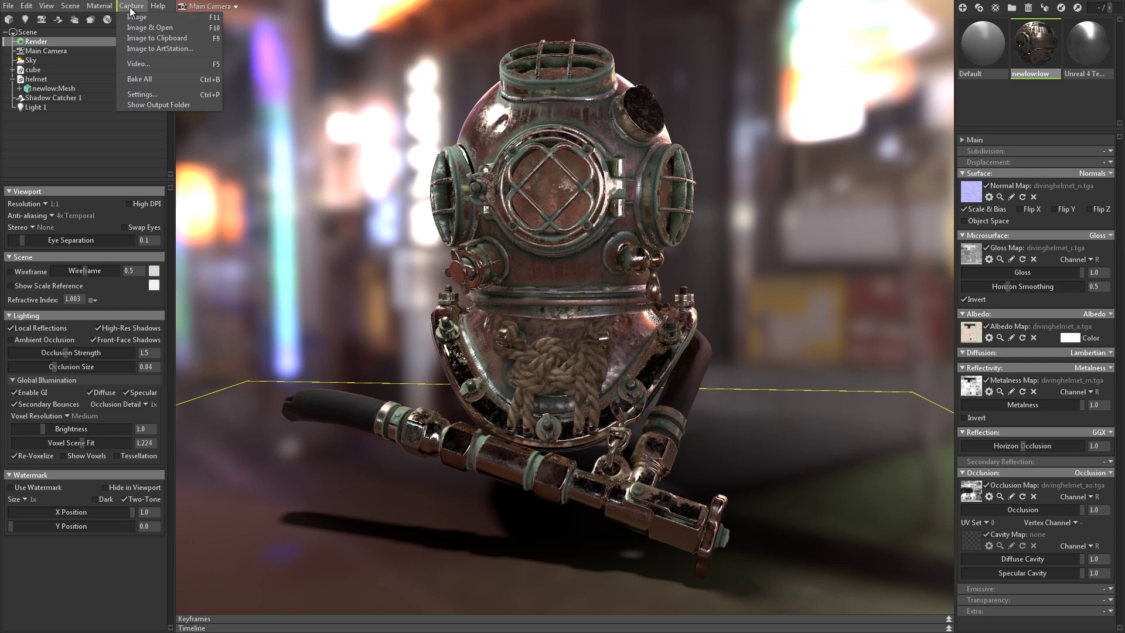
pyautogui.click(185, 48)
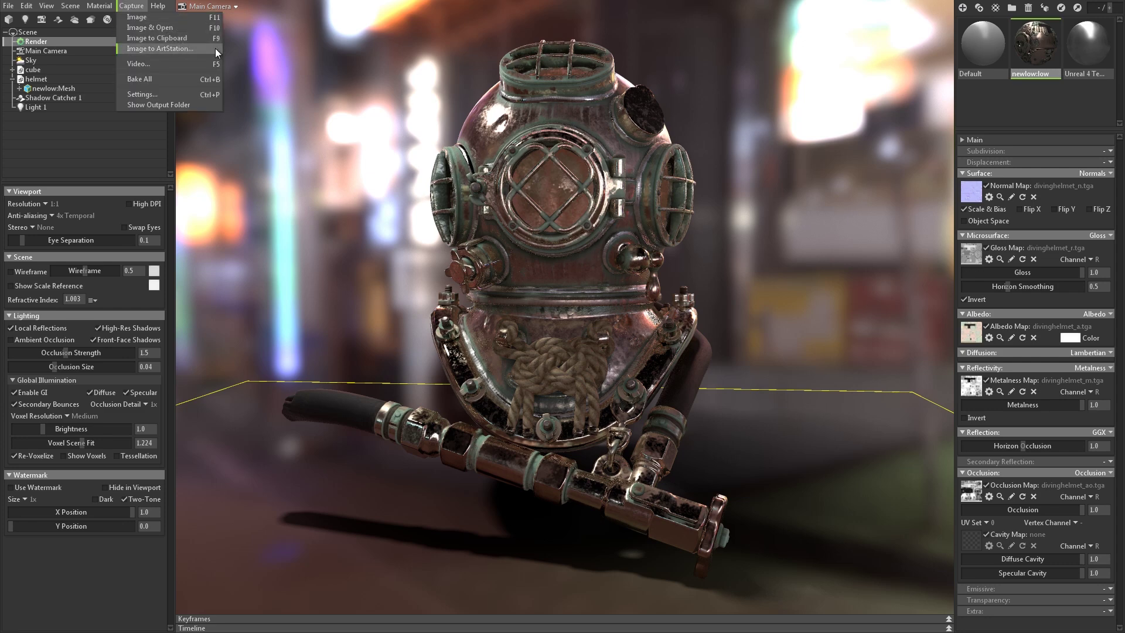